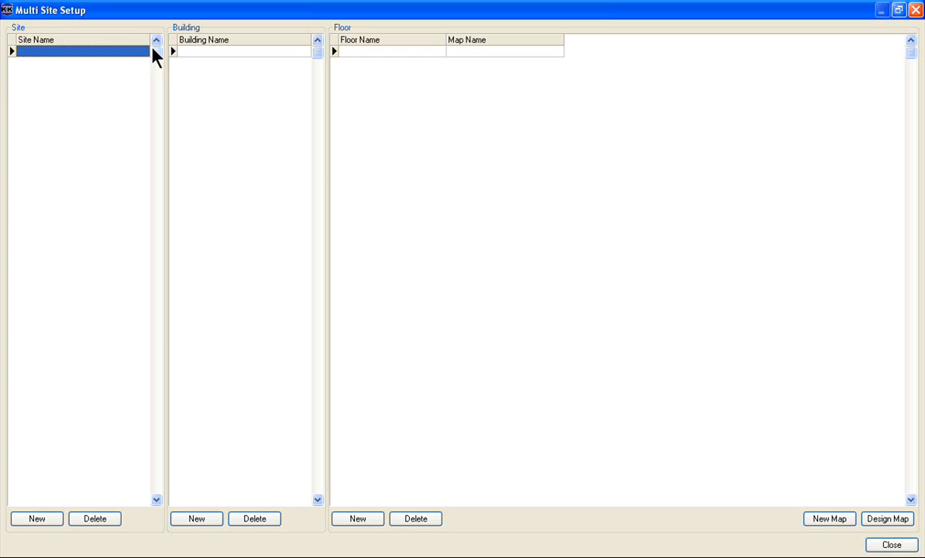
# - Name the first site New York and give it a building named Head Office
pyautogui.click(124, 52)
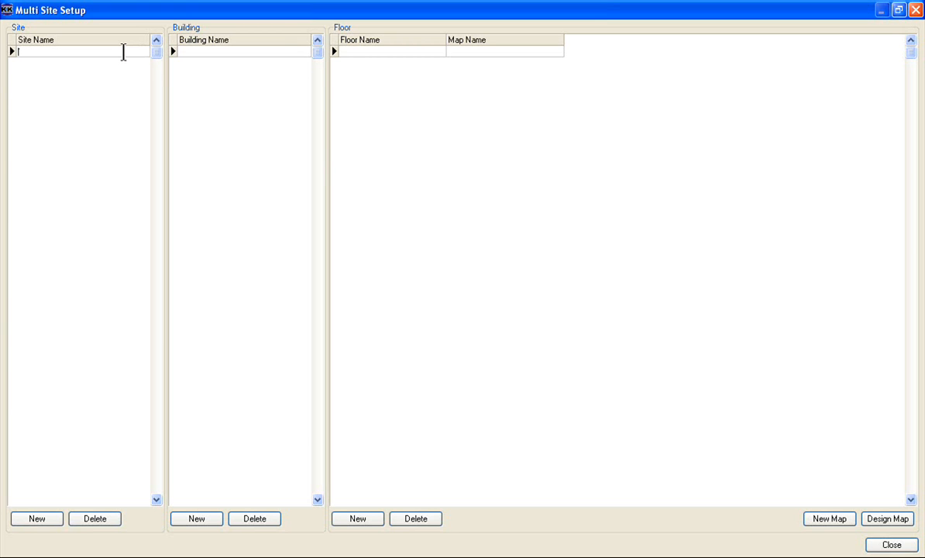
pyautogui.write('New York')
pyautogui.click(191, 53)
pyautogui.write('Head Office')
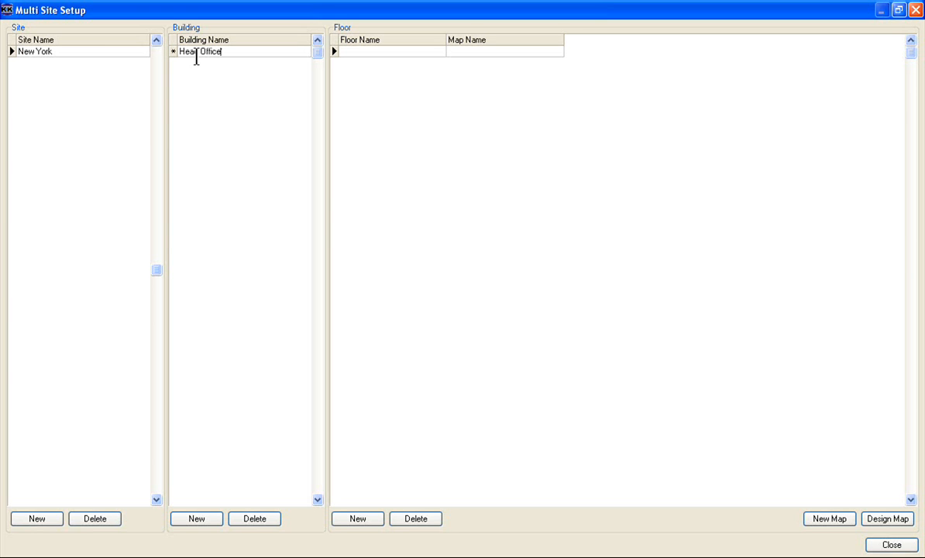
# - Name the first floor entry of the Head Office building Lobby
pyautogui.click(407, 54)
pyautogui.click(403, 52)
pyautogui.write('Lovb')
pyautogui.press('BackSpace')
pyautogui.press('BackSpace')
pyautogui.write('bby')
# - Add a second floor named Floor1 to the Head Office building
pyautogui.click(363, 518)
pyautogui.click(388, 55)
pyautogui.write('F')
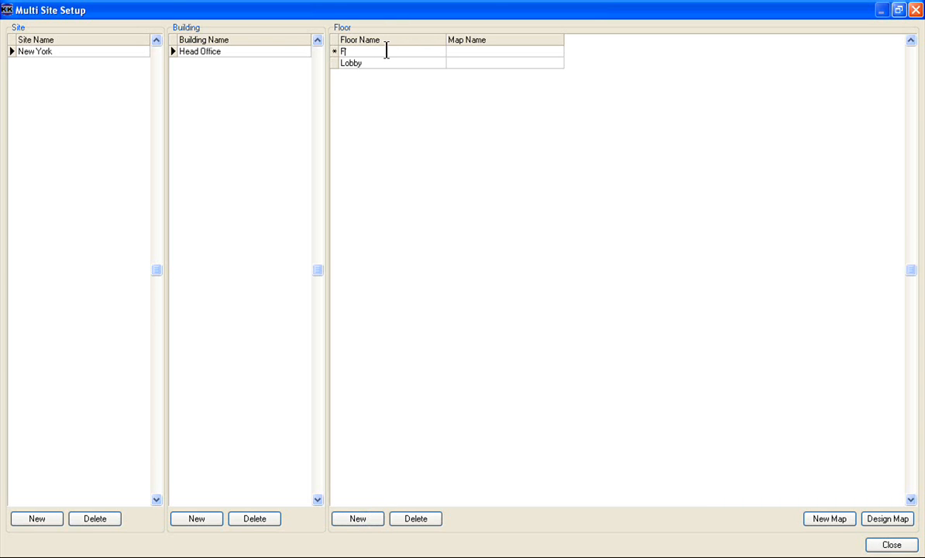
pyautogui.write('loor1')
pyautogui.press('Return')
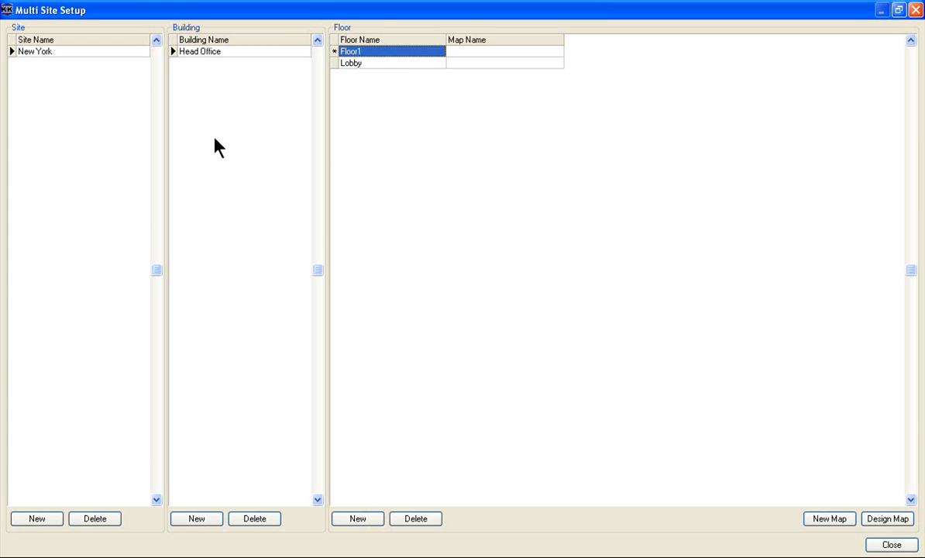
# - Create a new site named London
pyautogui.click(32, 520)
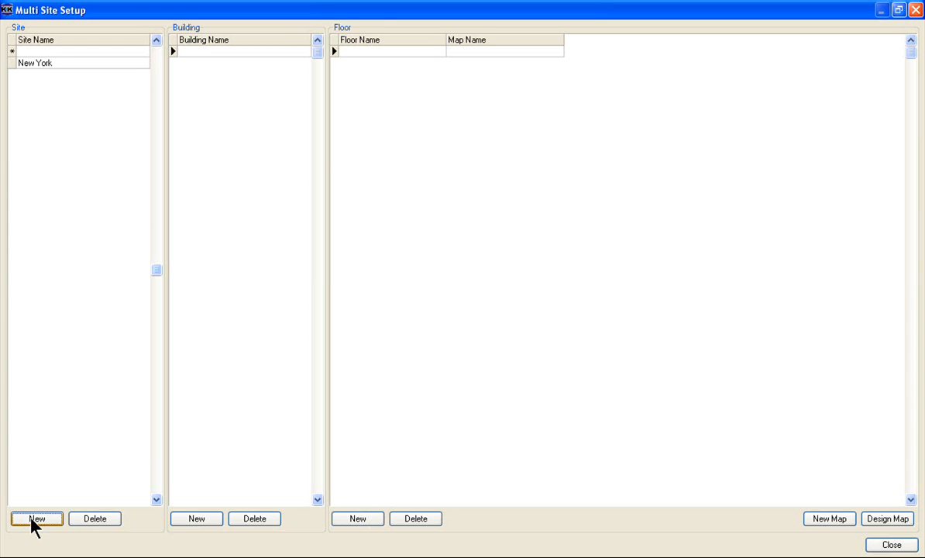
pyautogui.write('L')
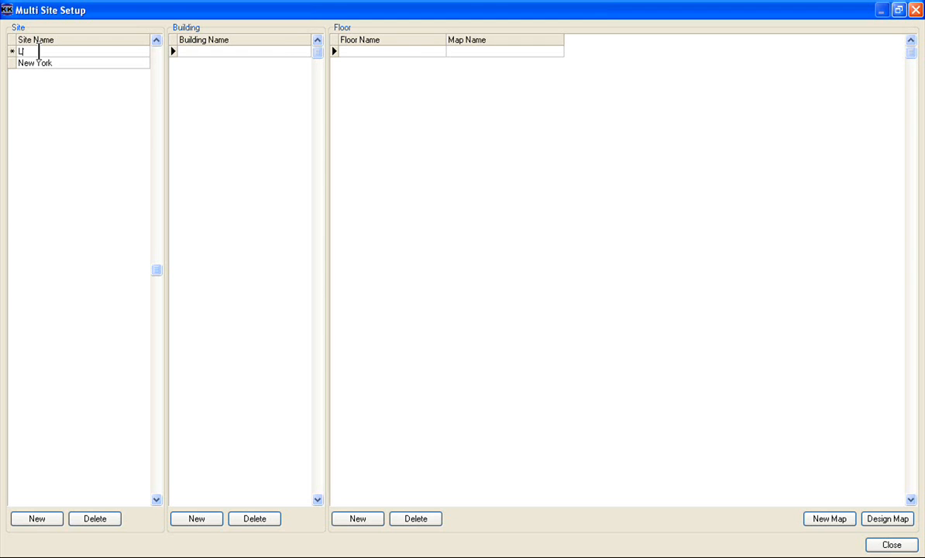
pyautogui.write('ondon')
pyautogui.click(238, 51)
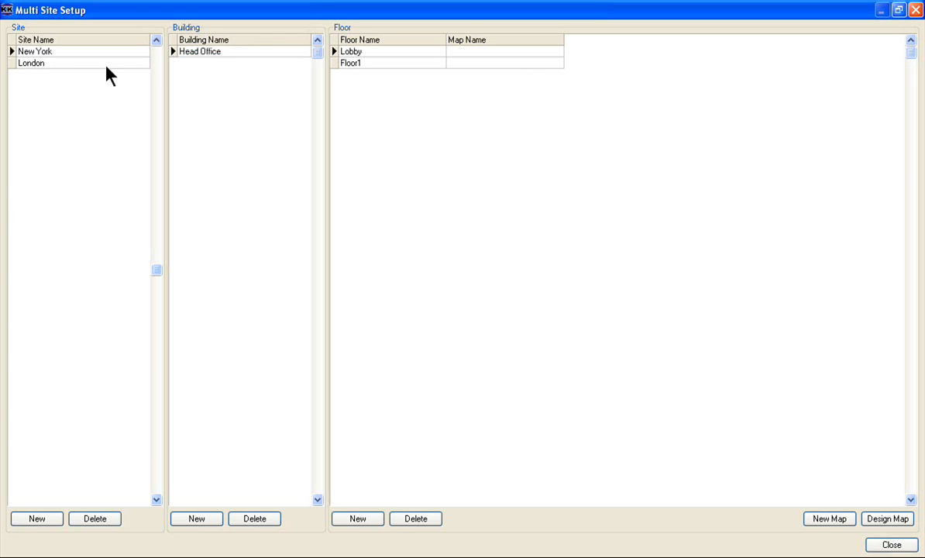
# - Give the London site a building named London Branch
pyautogui.click(103, 64)
pyautogui.click(201, 51)
pyautogui.write('London')
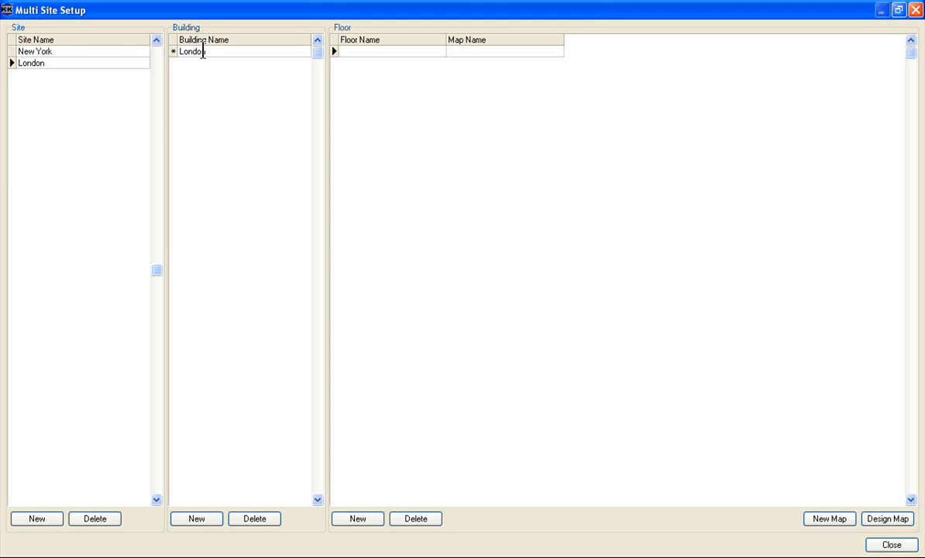
pyautogui.write(' Branch')
# - Add two floors named Floor1 and Floor2 to the London Branch building
pyautogui.click(377, 54)
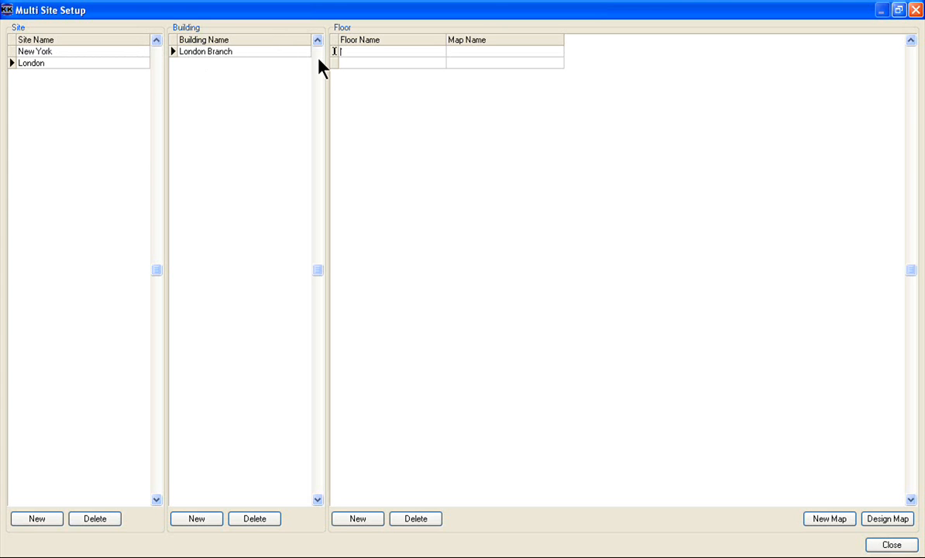
pyautogui.write('Floor1')
pyautogui.click(408, 63)
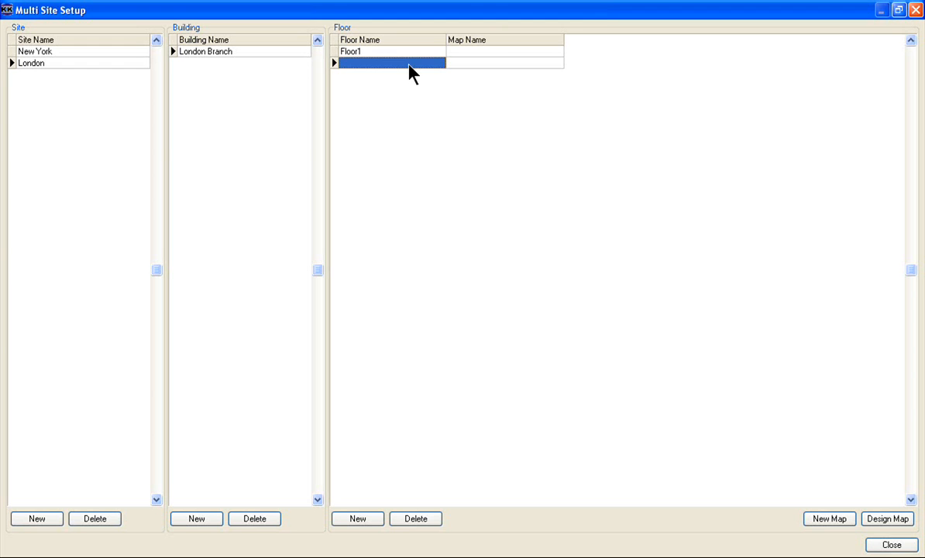
pyautogui.write('Fl')
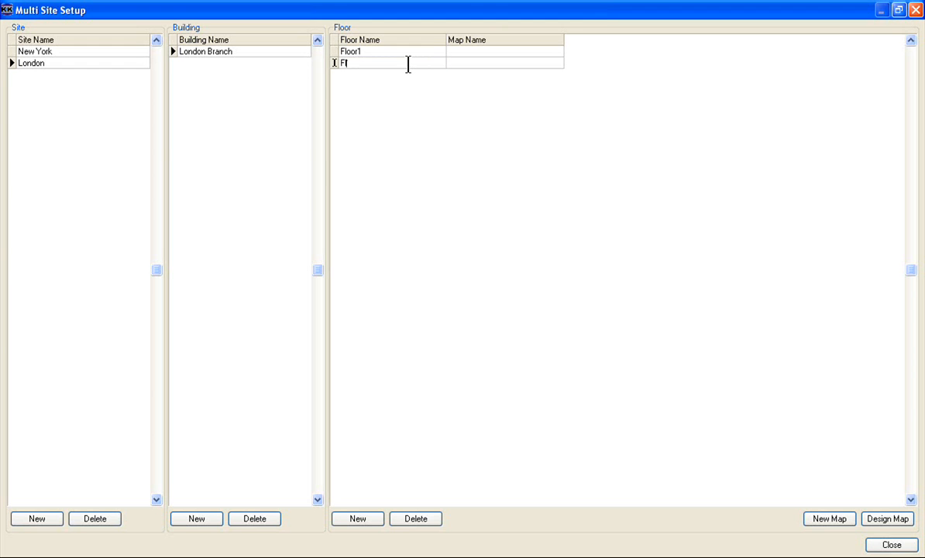
pyautogui.write('oor2')
pyautogui.press('Return')
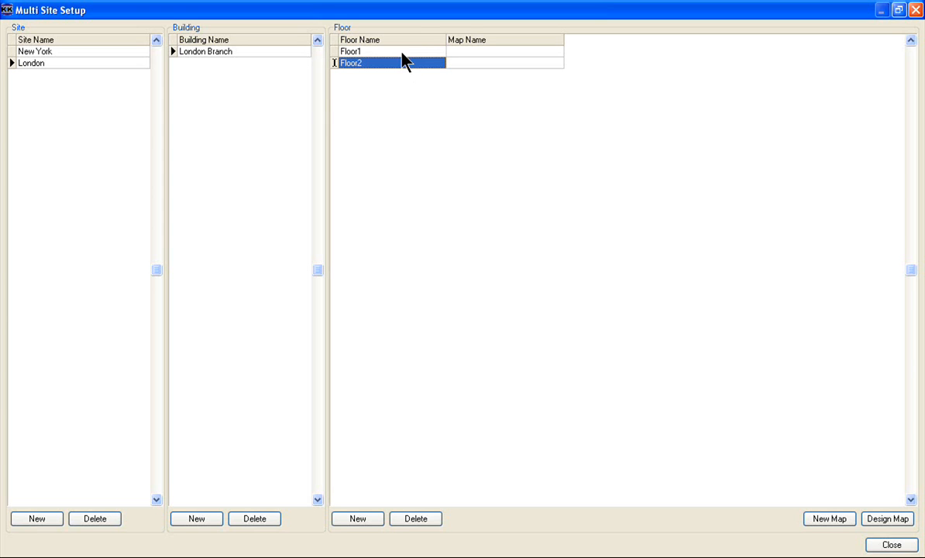
# - Create a new site named Paris
pyautogui.click(44, 515)
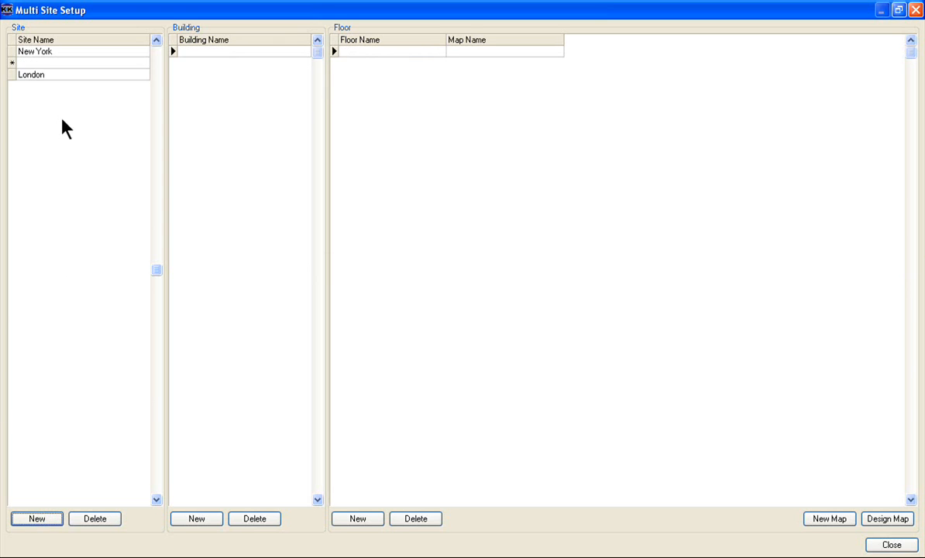
pyautogui.click(69, 63)
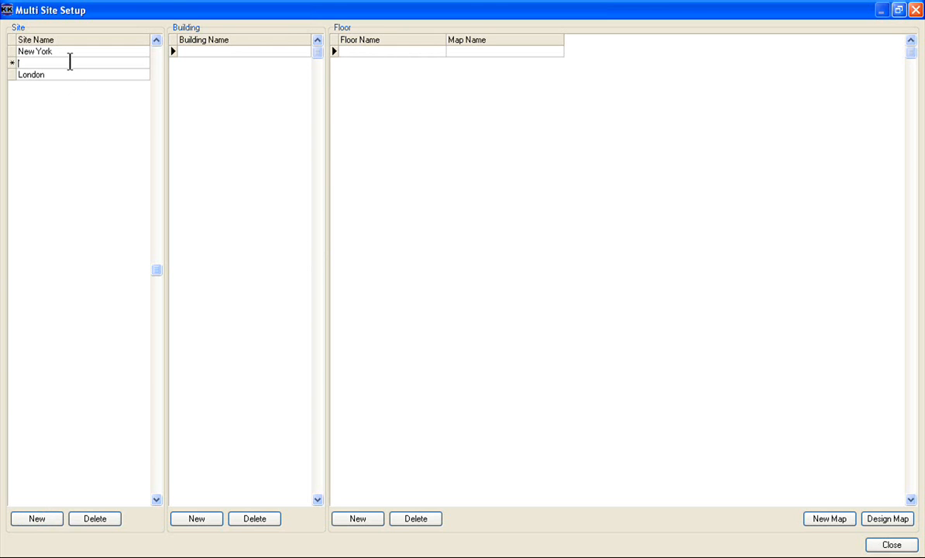
pyautogui.write('Paris')
pyautogui.click(186, 52)
# - Give the Paris site a building named Paris Branch
pyautogui.click(47, 75)
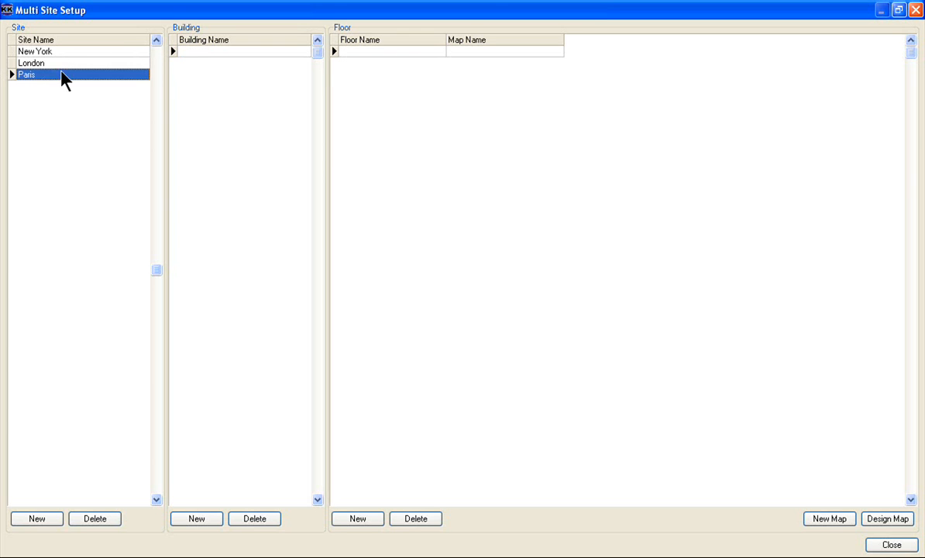
pyautogui.click(186, 52)
pyautogui.write('Paris')
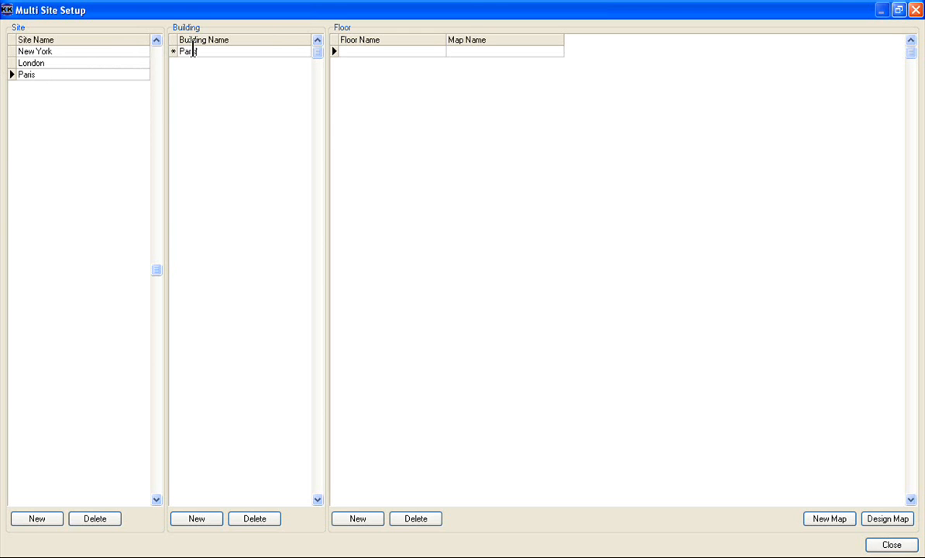
pyautogui.write(' Branch')
# - Add a floor named Floor1 to the Paris Branch building
pyautogui.click(417, 52)
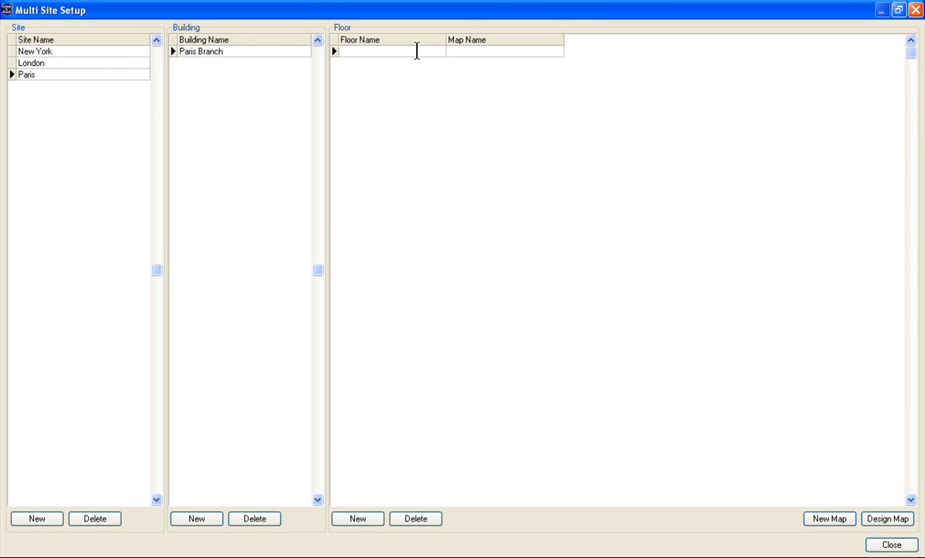
pyautogui.write('Floor1')
pyautogui.press('Return')
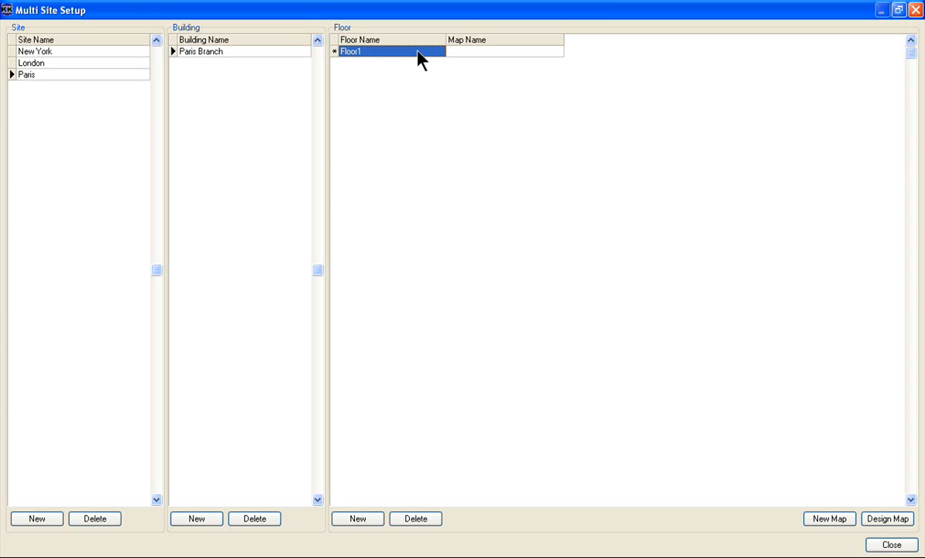
# - Review the buildings and floors of New York, London and Paris in the site setup, close it, and check the Multi Site View tree
pyautogui.click(99, 54)
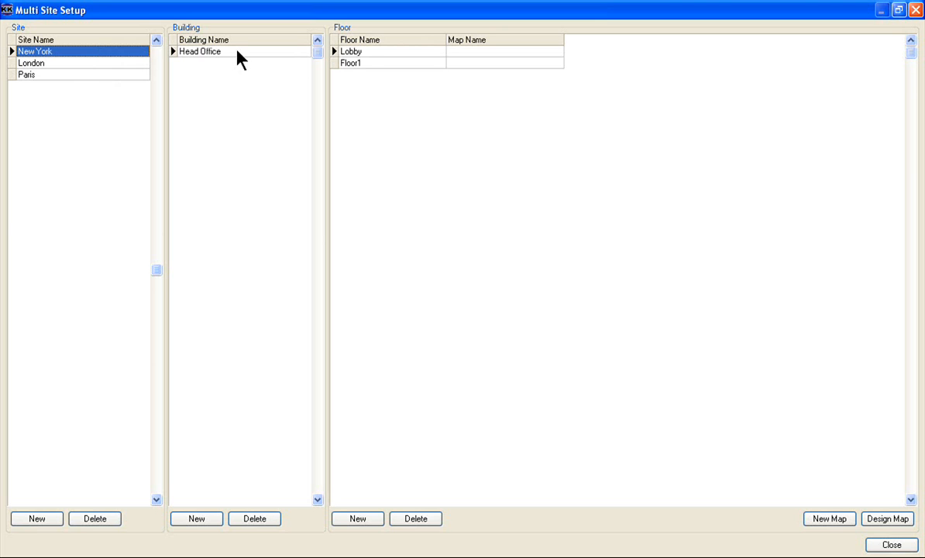
pyautogui.click(42, 62)
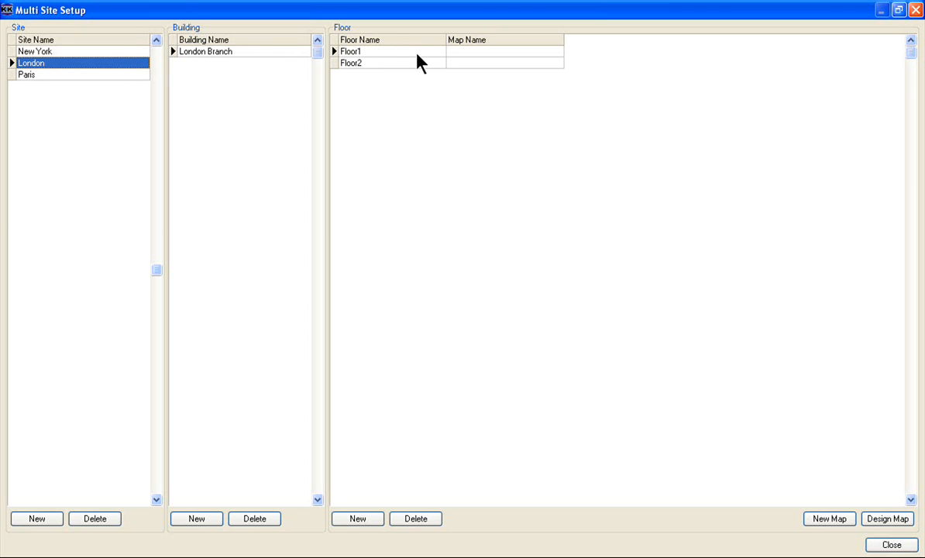
pyautogui.click(117, 75)
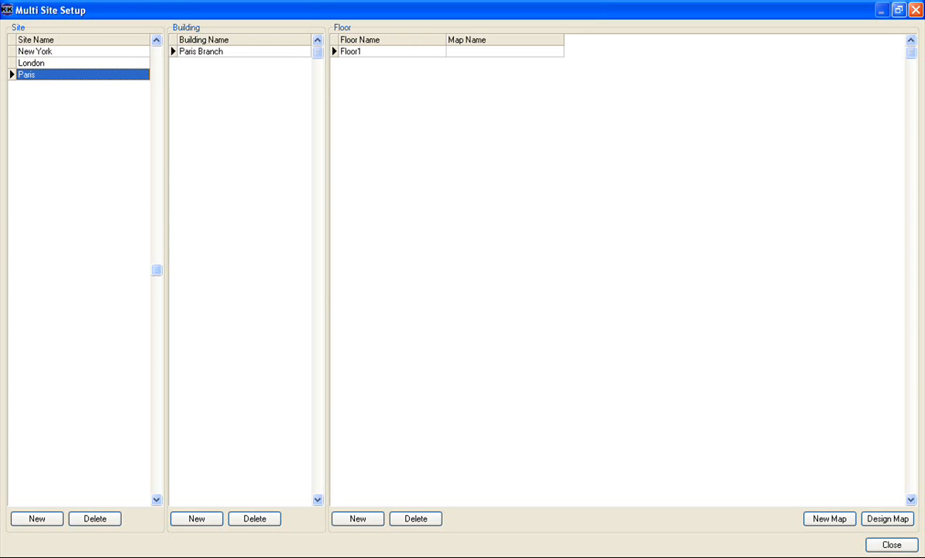
pyautogui.click(892, 546)
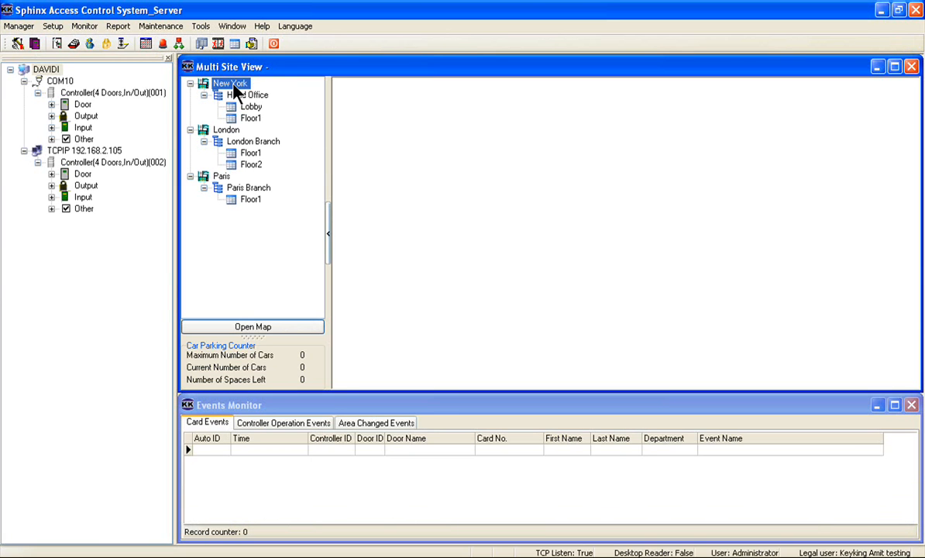
pyautogui.click(229, 132)
pyautogui.click(242, 143)
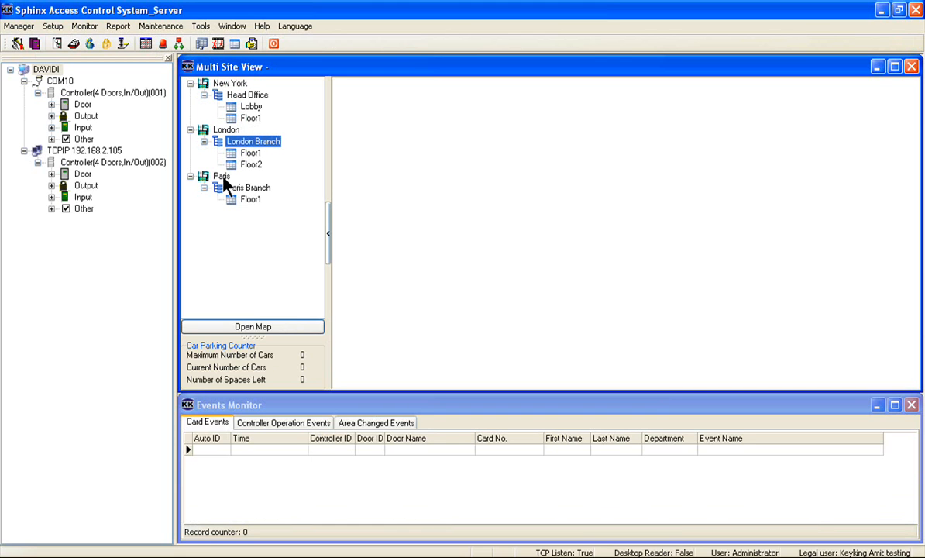
pyautogui.click(225, 180)
pyautogui.click(234, 188)
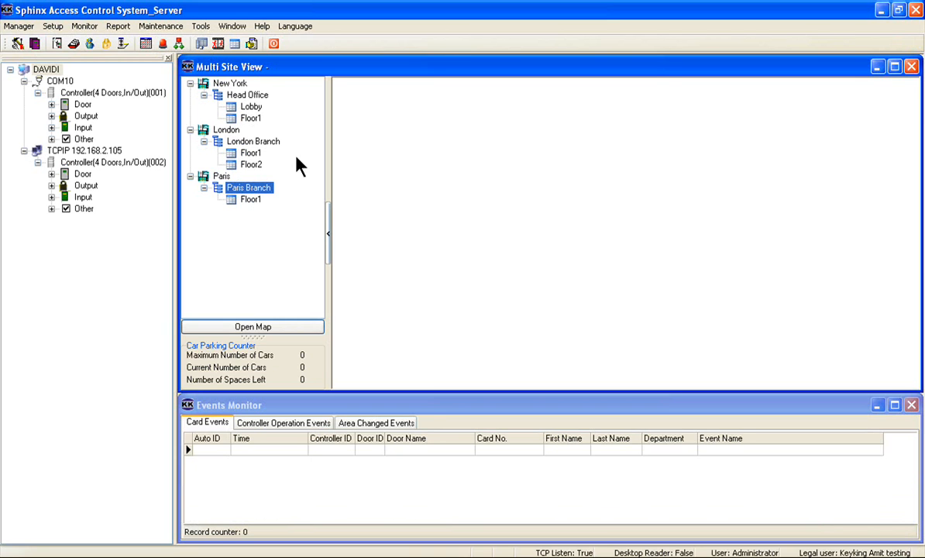
# - Reopen the multi-site setup and start a new map for the Lobby floor of New York's Head Office
pyautogui.click(202, 45)
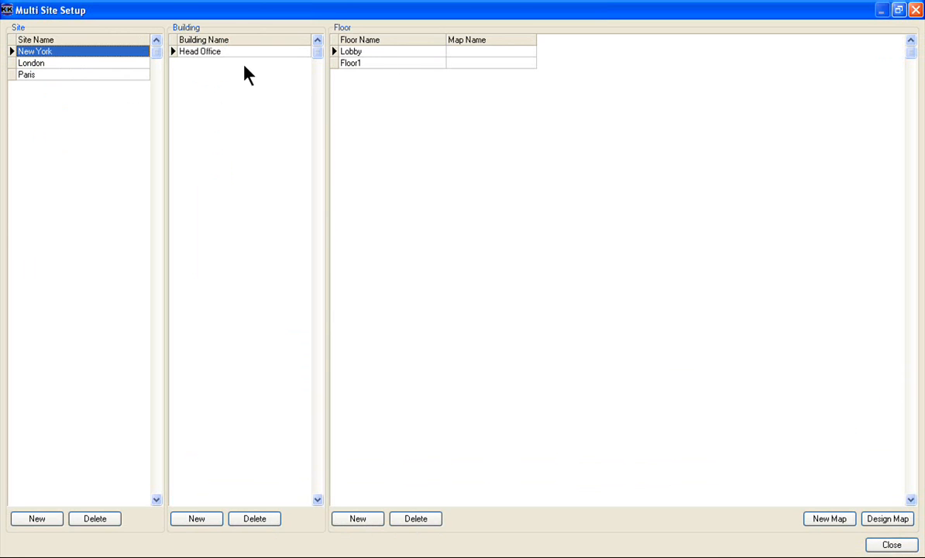
pyautogui.click(479, 53)
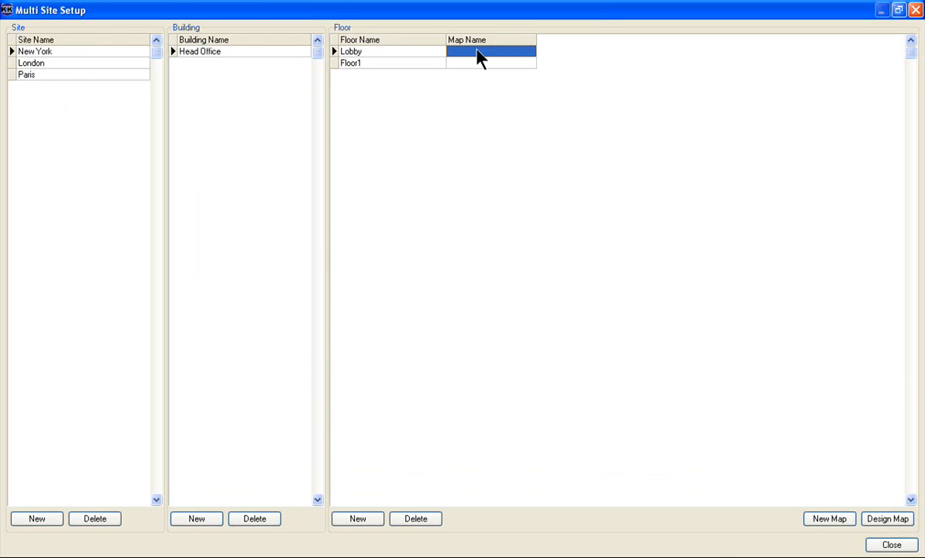
pyautogui.click(829, 520)
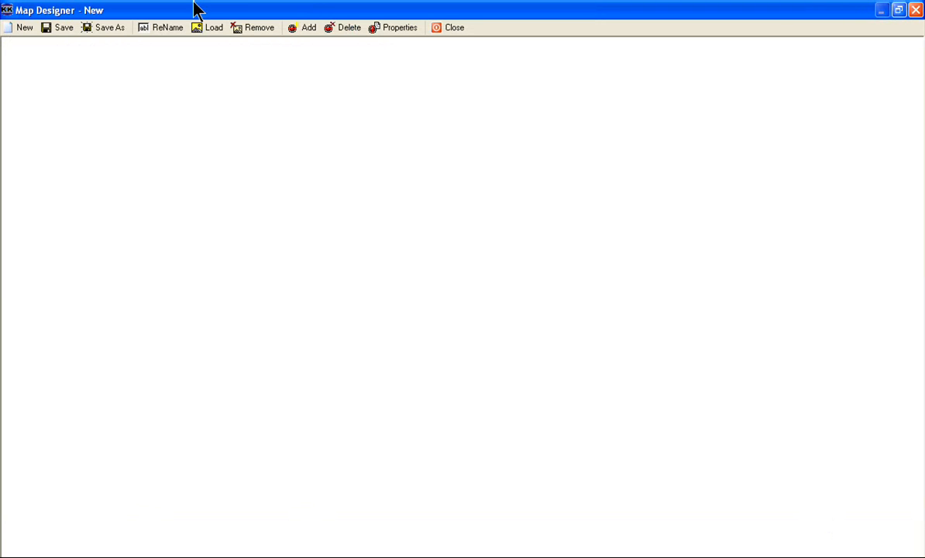
# - Load the picture 11_smaller from the Library's Maps\3d folder as the map background
pyautogui.click(211, 27)
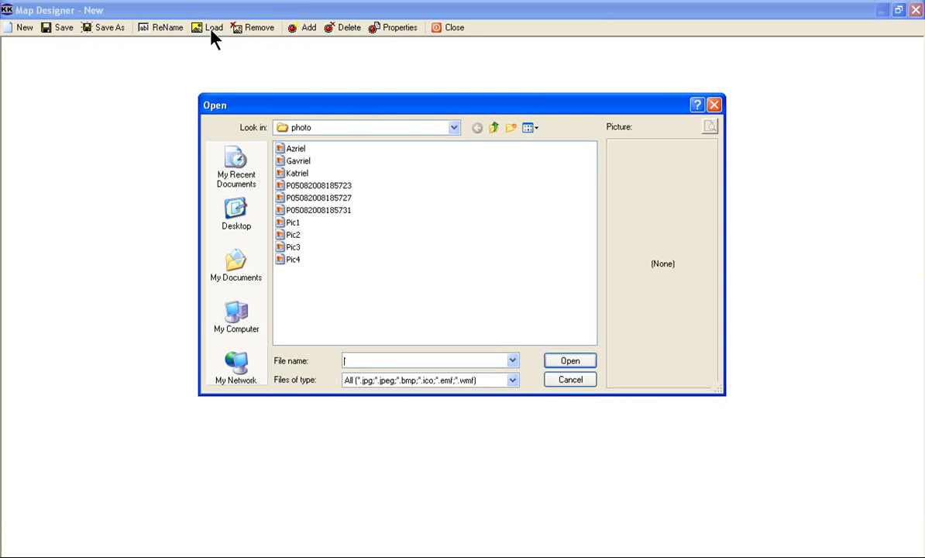
pyautogui.click(496, 129)
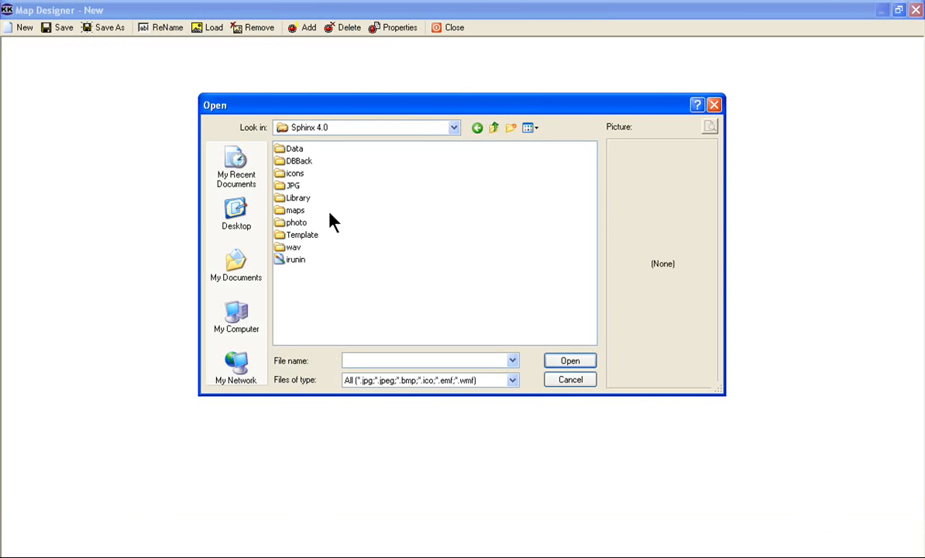
pyautogui.doubleClick(299, 199)
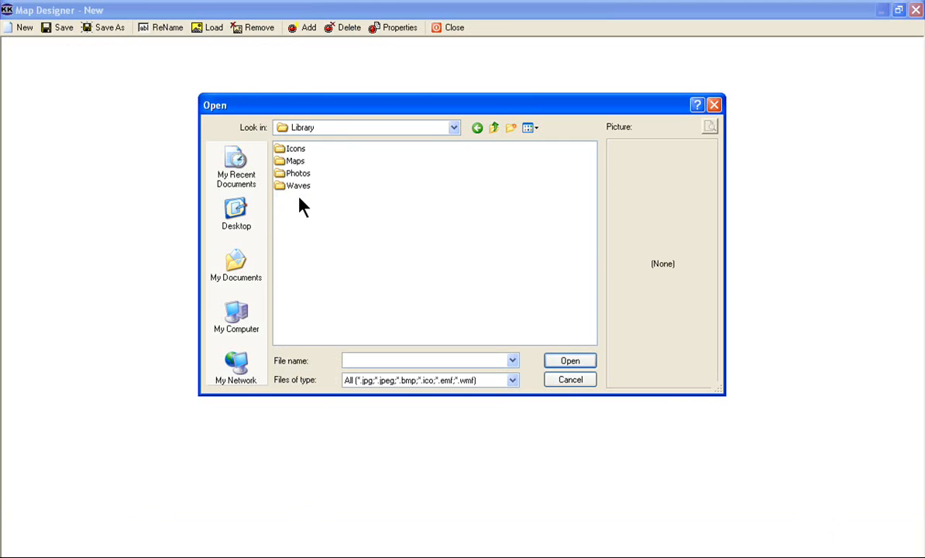
pyautogui.doubleClick(288, 162)
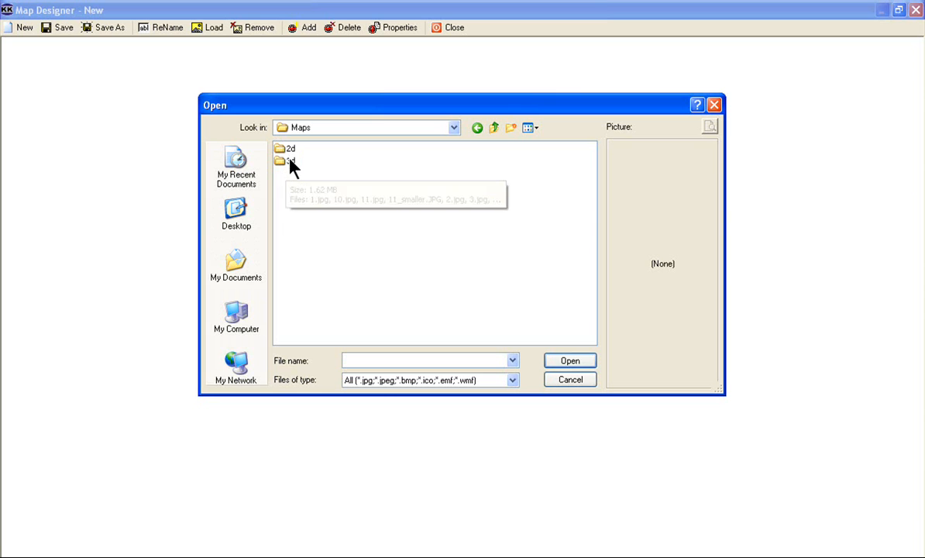
pyautogui.doubleClick(291, 163)
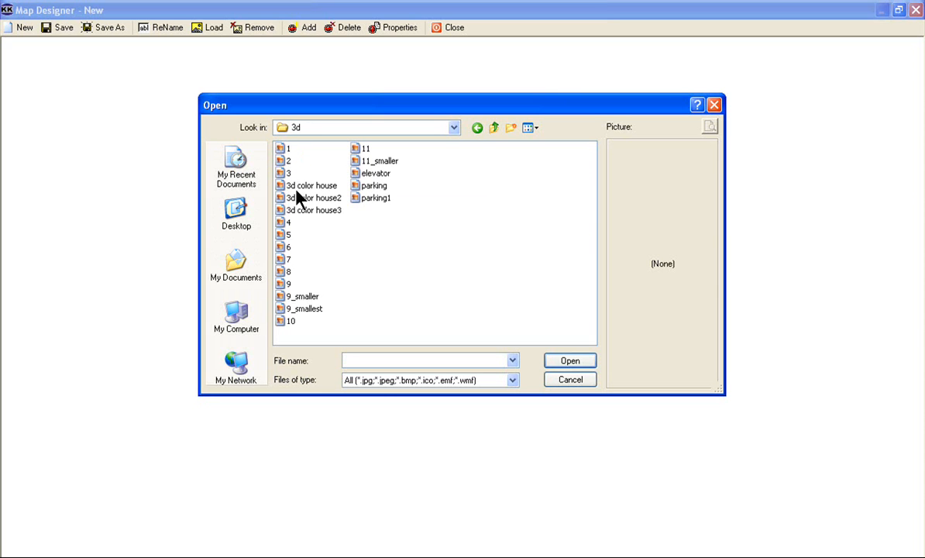
pyautogui.click(367, 160)
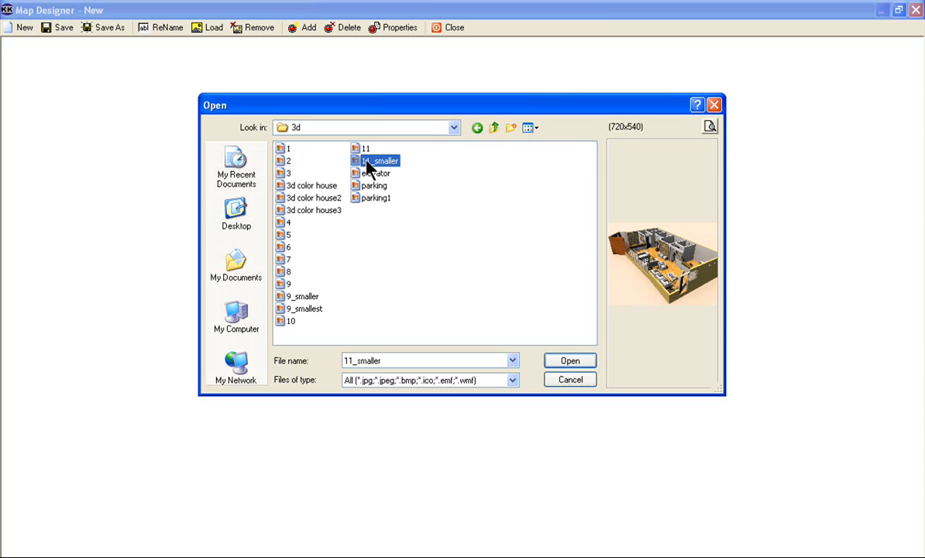
pyautogui.click(566, 362)
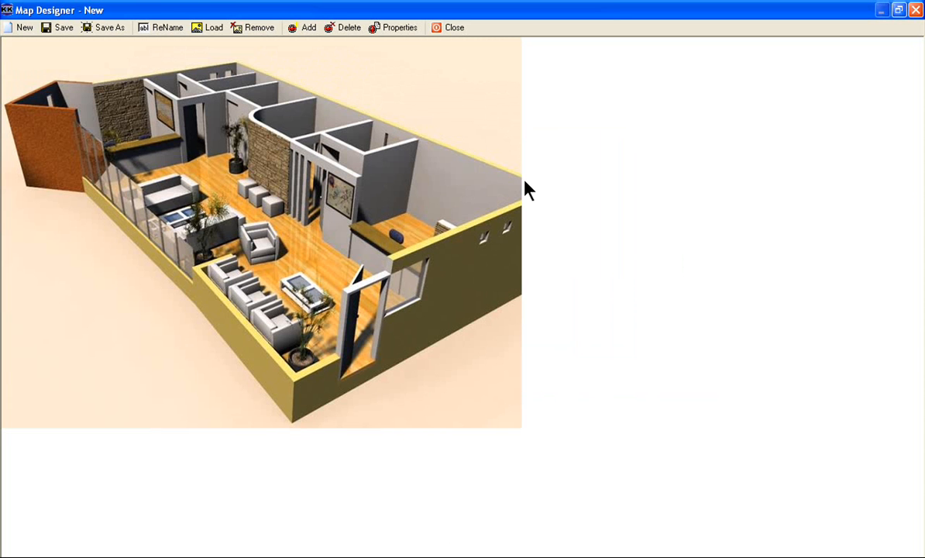
# - Open the controller components list to add components and select Lock 1, Lock 2 and Lock 3 of the COM10 controller
pyautogui.click(304, 28)
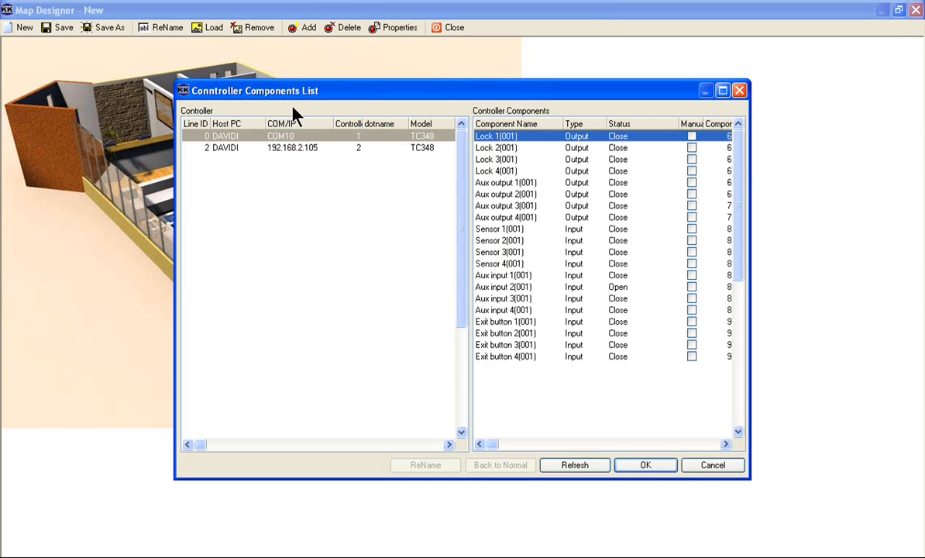
pyautogui.click(292, 149)
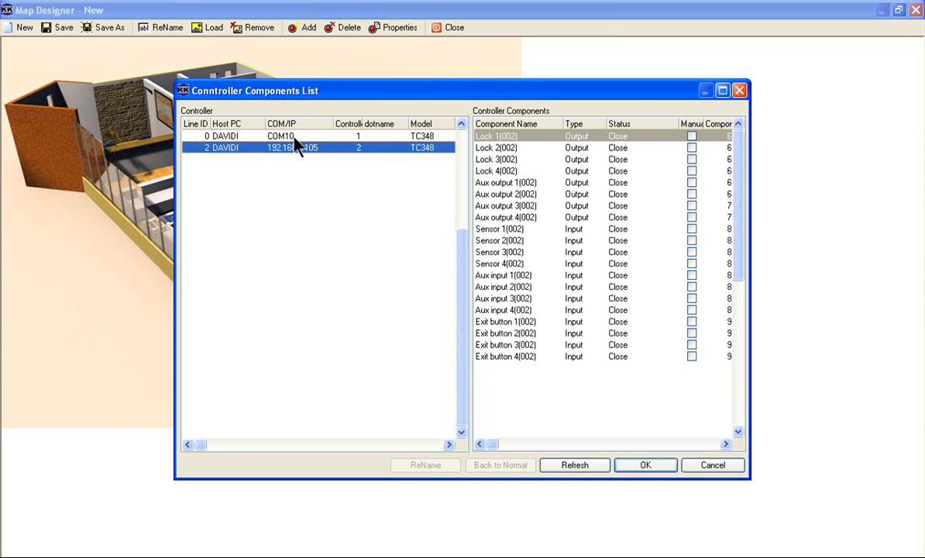
pyautogui.click(295, 138)
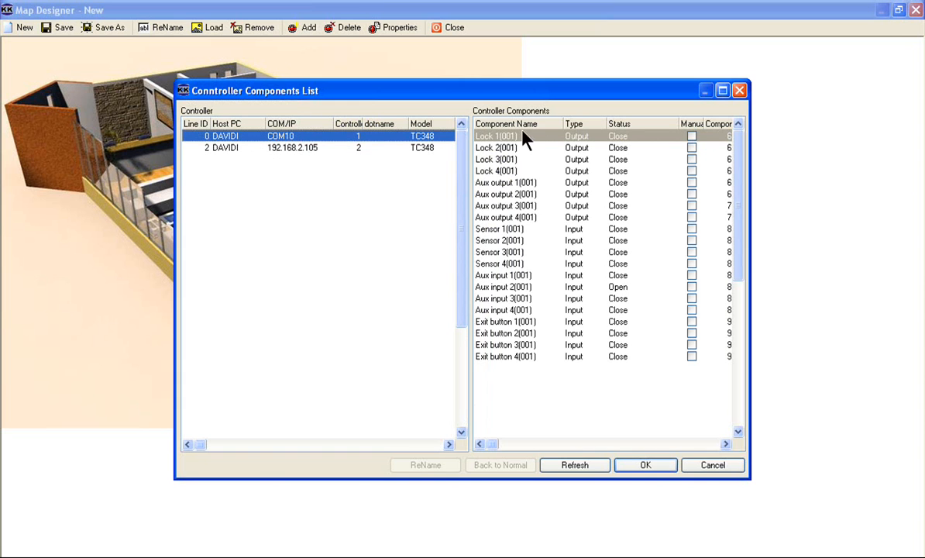
pyautogui.click(497, 138)
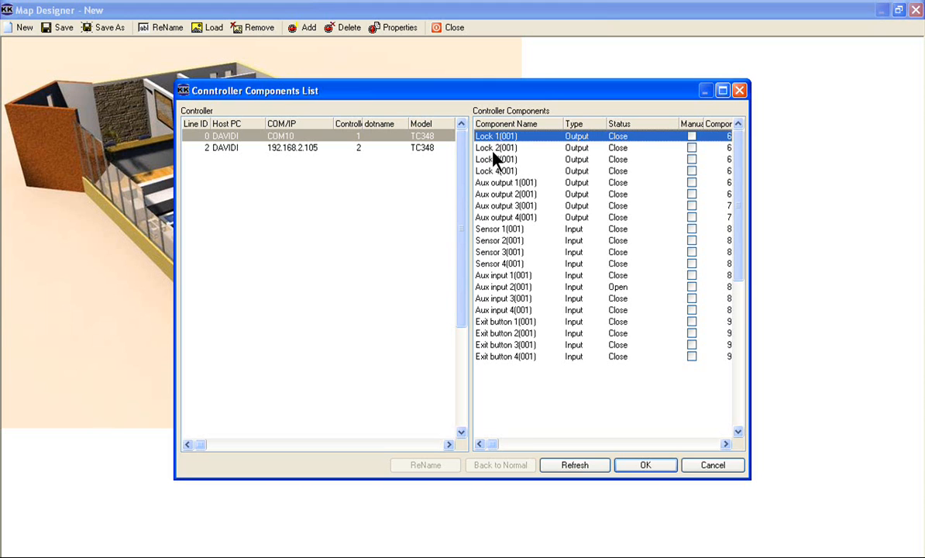
pyautogui.click(493, 152)
pyautogui.click(497, 140)
pyautogui.keyDown('ctrl'); pyautogui.click(495, 148); pyautogui.keyUp('ctrl')
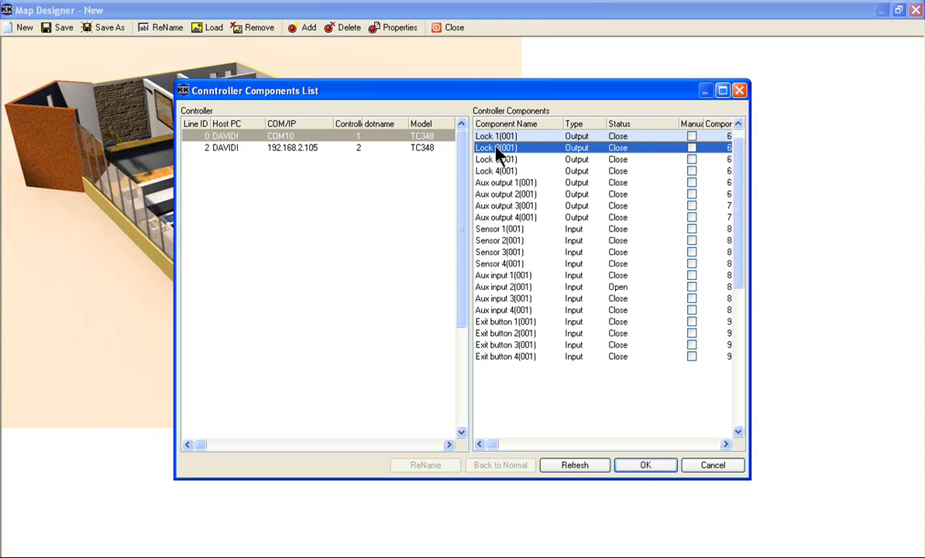
pyautogui.keyDown('ctrl'); pyautogui.click(496, 160); pyautogui.keyUp('ctrl')
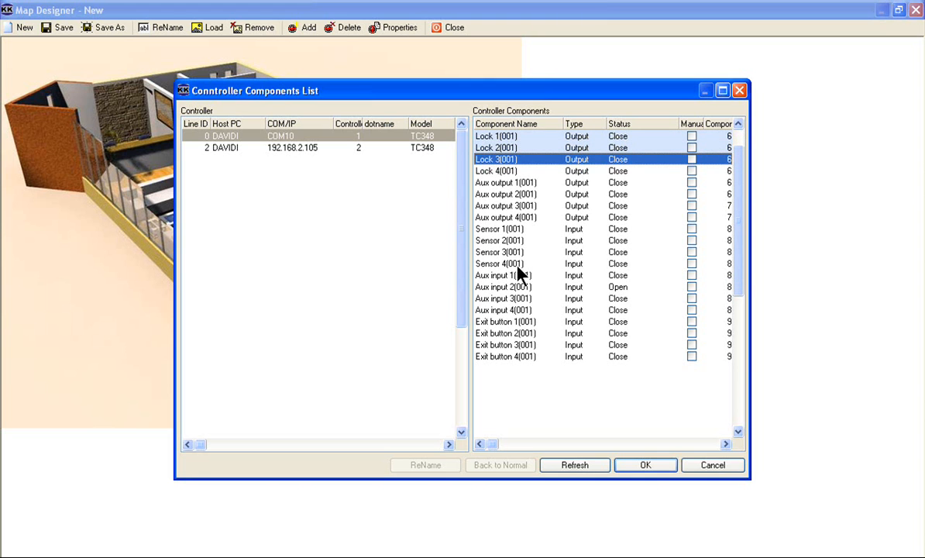
# - Extend the selection with Aux outputs 1-2, Sensors 1-3, Aux inputs 1-2 and Exit buttons 1-2, and add all selected components to the map
pyautogui.keyDown('ctrl'); pyautogui.click(502, 184); pyautogui.keyUp('ctrl')
pyautogui.keyDown('ctrl'); pyautogui.click(503, 196); pyautogui.keyUp('ctrl')
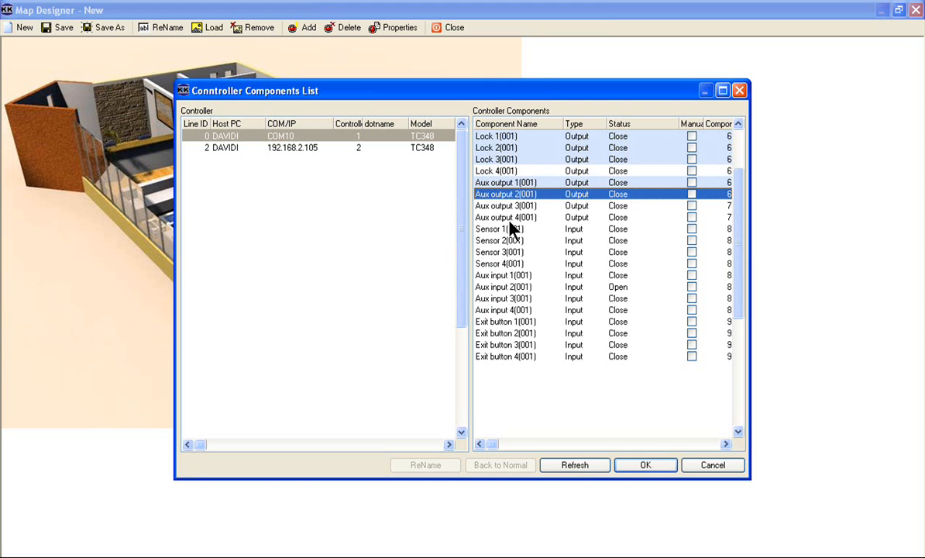
pyautogui.keyDown('ctrl'); pyautogui.click(504, 230); pyautogui.keyUp('ctrl')
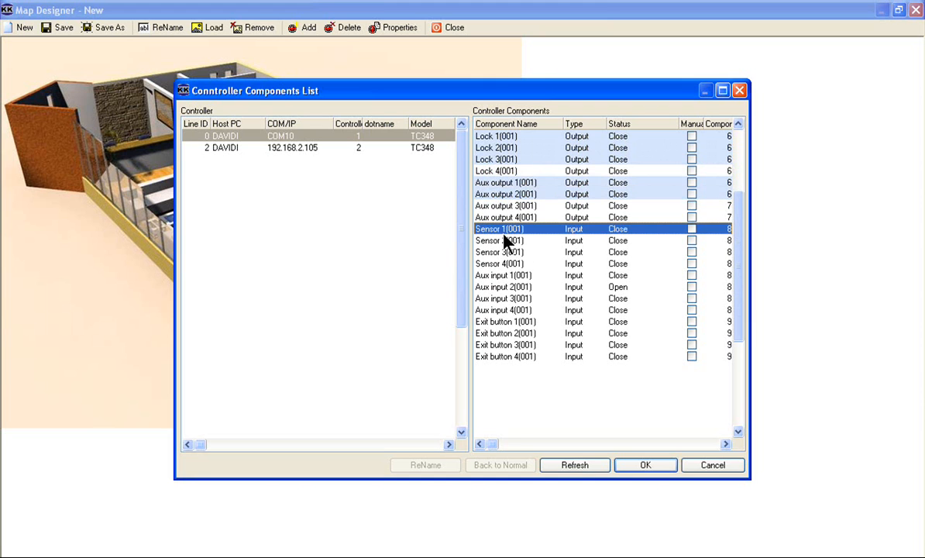
pyautogui.keyDown('ctrl'); pyautogui.click(503, 242); pyautogui.keyUp('ctrl')
pyautogui.keyDown('ctrl'); pyautogui.click(508, 253); pyautogui.keyUp('ctrl')
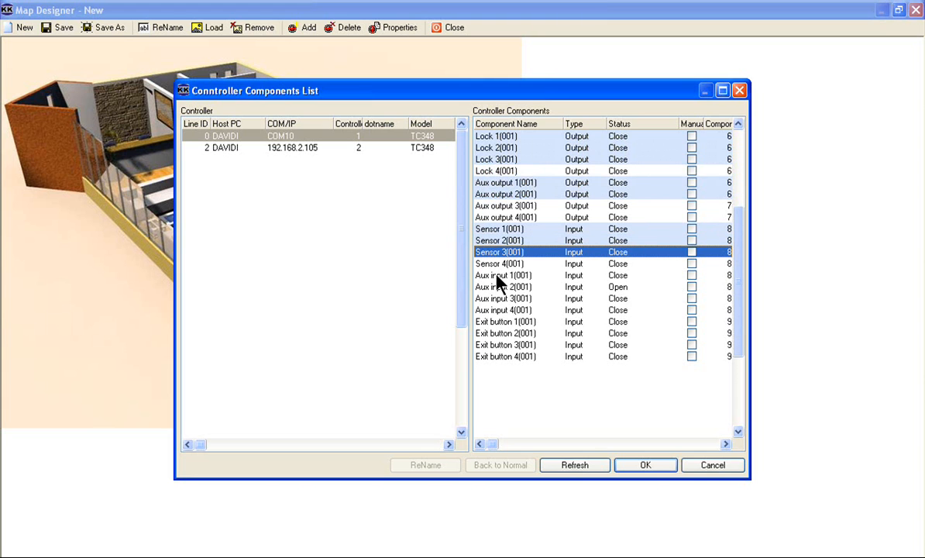
pyautogui.keyDown('ctrl'); pyautogui.click(500, 288); pyautogui.keyUp('ctrl')
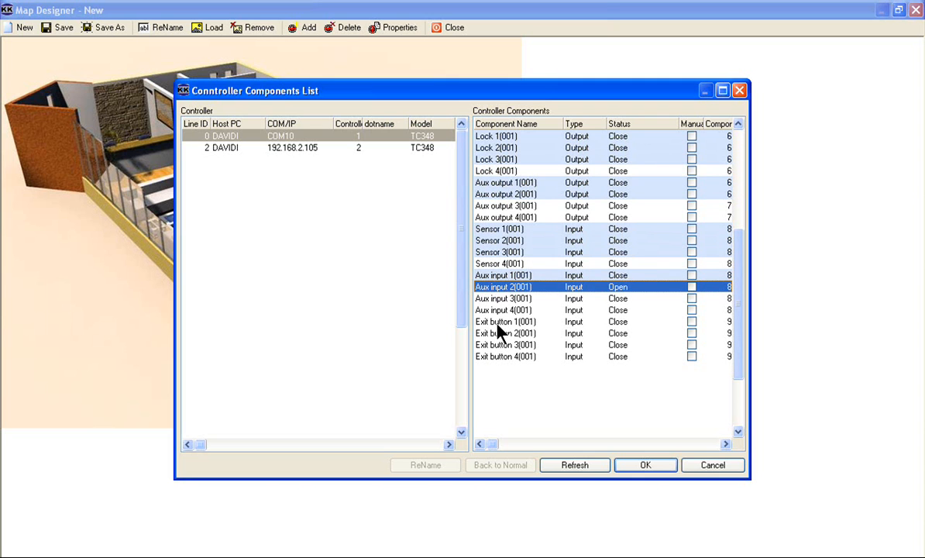
pyautogui.keyDown('ctrl'); pyautogui.click(498, 324); pyautogui.keyUp('ctrl')
pyautogui.keyDown('ctrl'); pyautogui.click(501, 334); pyautogui.keyUp('ctrl')
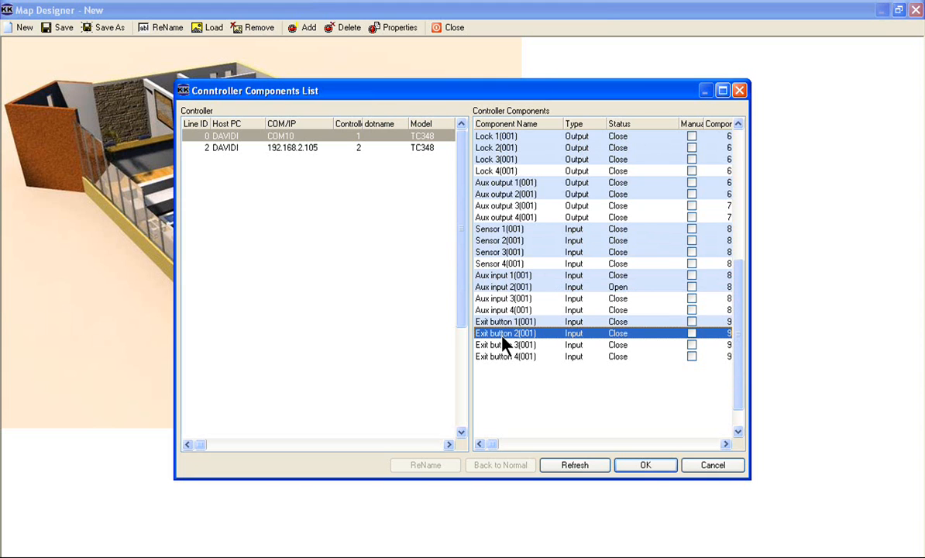
pyautogui.click(642, 466)
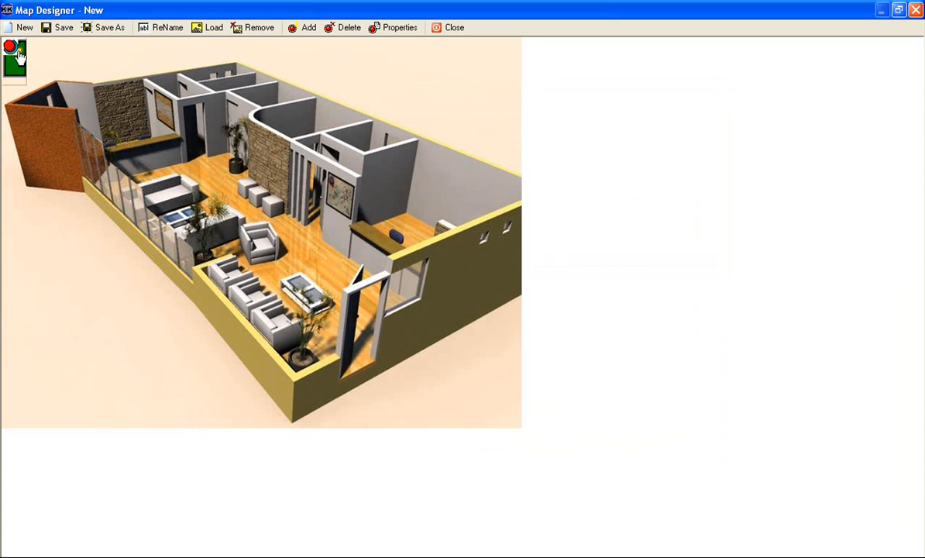
# - Place the three door sensor icons on the rear, middle and front doorways, checking the rear one's component properties
pyautogui.moveTo(19, 59)
pyautogui.mouseDown()
pyautogui.moveTo(98, 130)
pyautogui.moveTo(169, 172)
pyautogui.moveTo(163, 164)
pyautogui.moveTo(196, 132)
pyautogui.mouseUp()
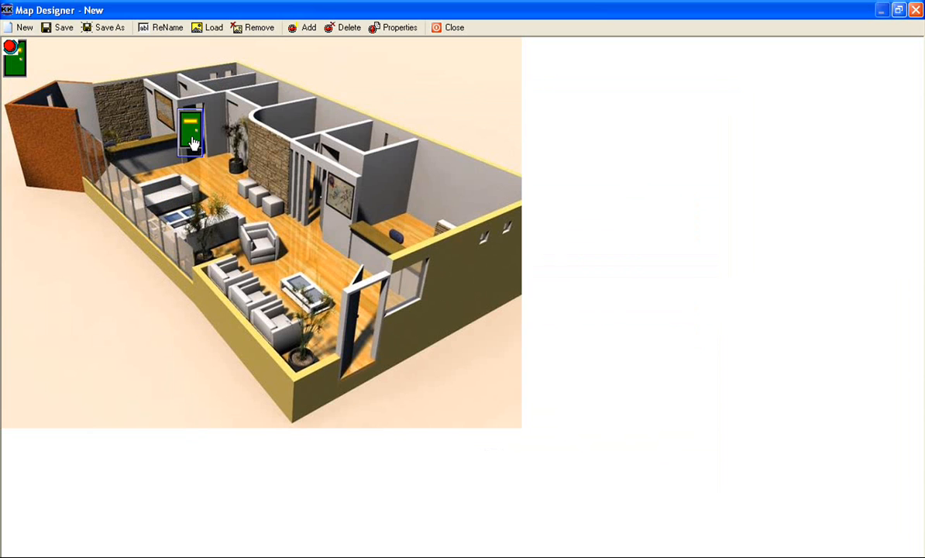
pyautogui.rightClick(193, 138)
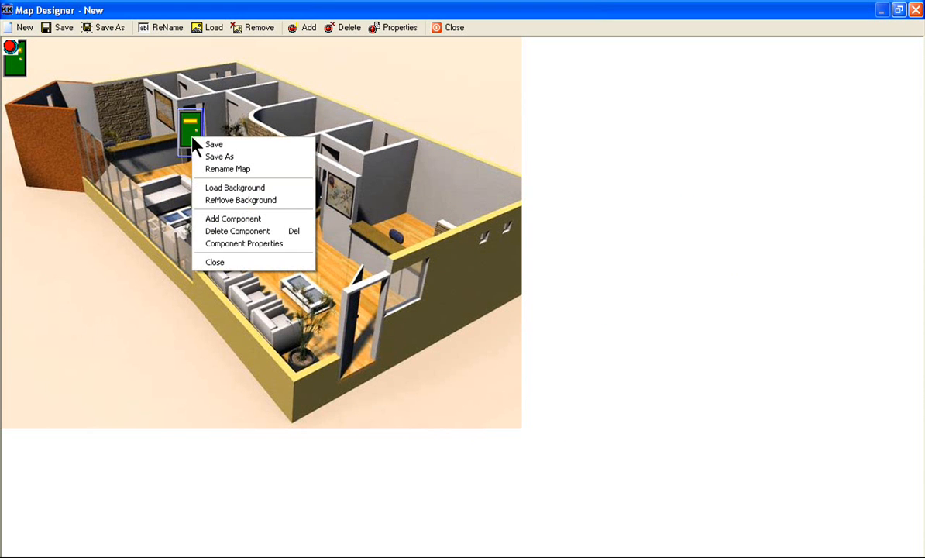
pyautogui.click(220, 244)
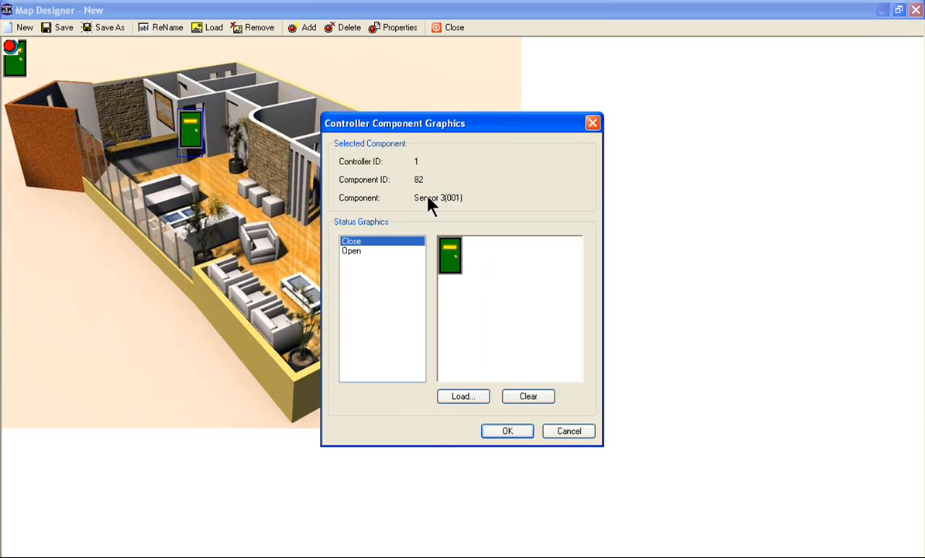
pyautogui.click(564, 432)
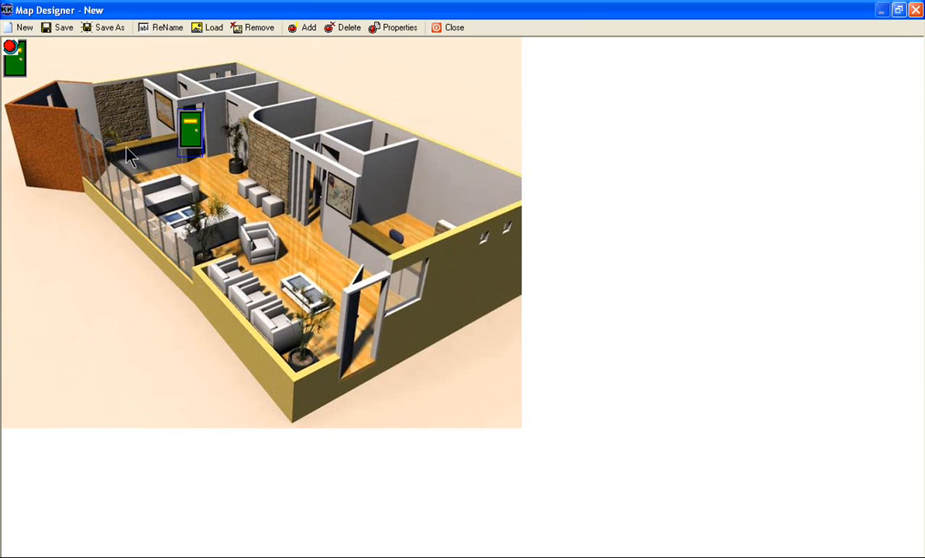
pyautogui.moveTo(21, 72); pyautogui.dragTo(314, 213)
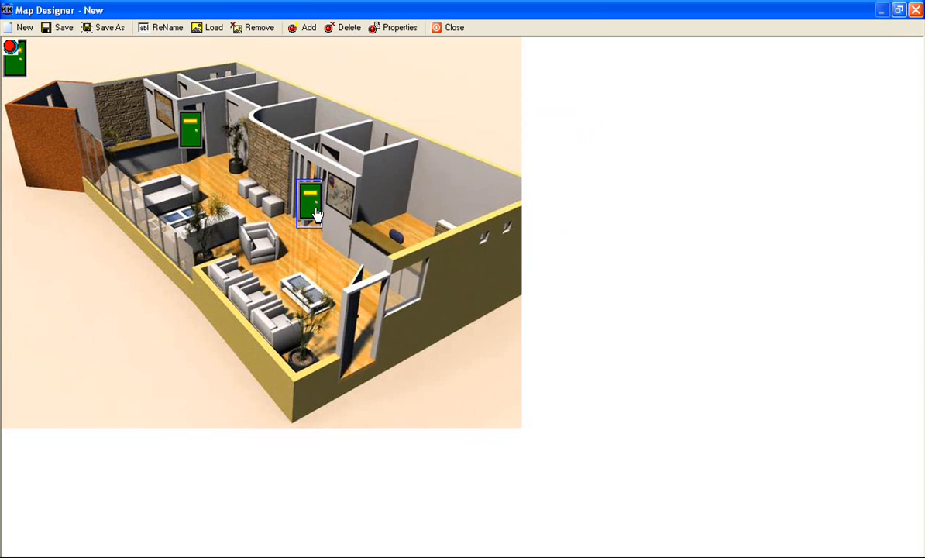
pyautogui.moveTo(18, 64); pyautogui.dragTo(357, 348)
# - Place the three lock icons above the rear, middle and front doors, shifting the middle and front ones slightly left
pyautogui.moveTo(17, 74); pyautogui.dragTo(180, 103)
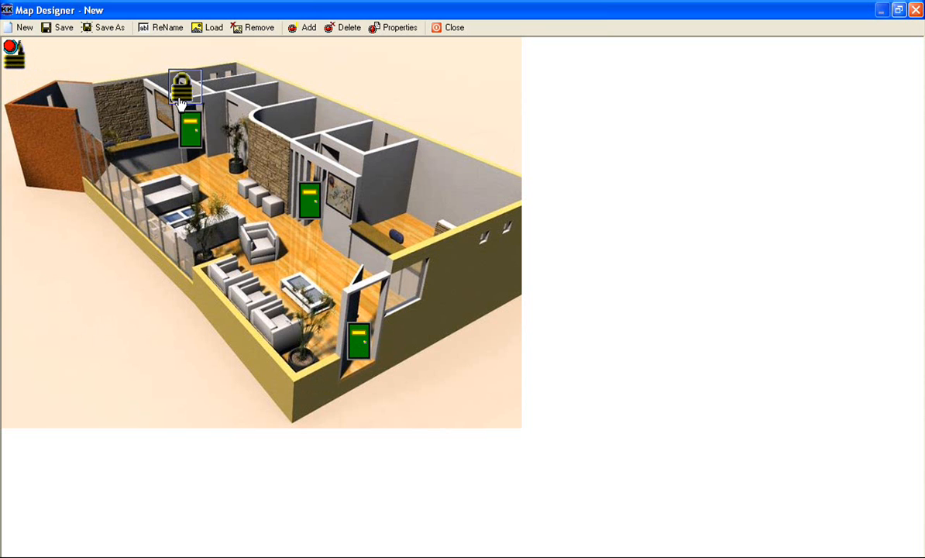
pyautogui.moveTo(14, 62); pyautogui.dragTo(310, 153)
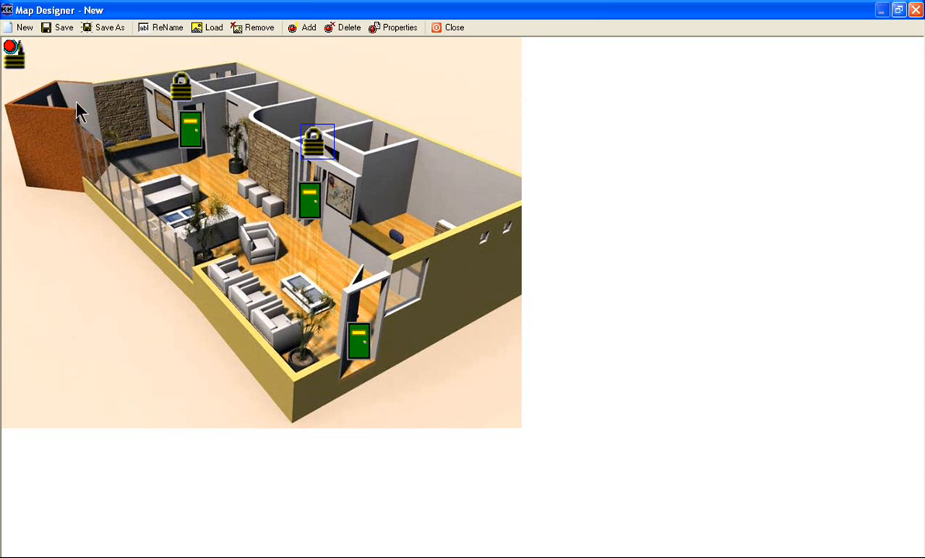
pyautogui.moveTo(14, 61); pyautogui.dragTo(366, 279)
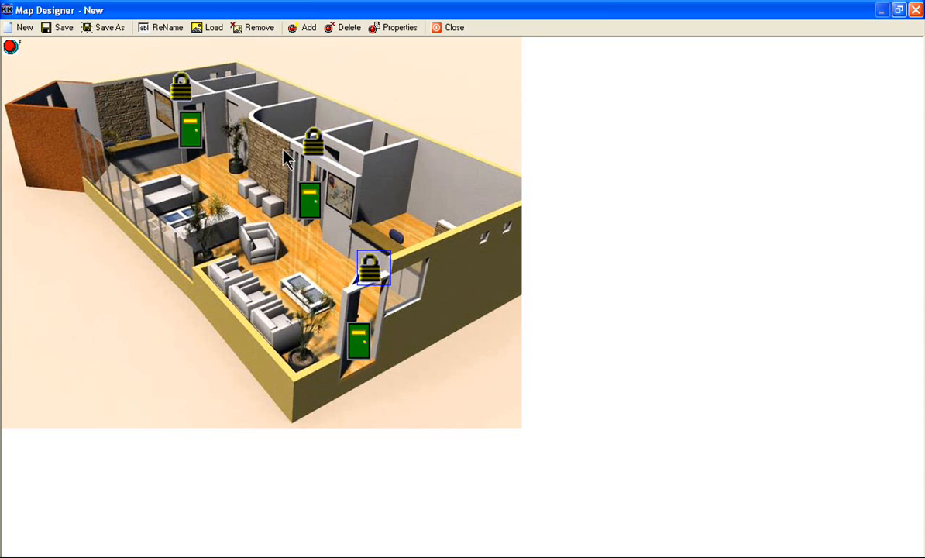
pyautogui.moveTo(304, 157); pyautogui.dragTo(297, 152)
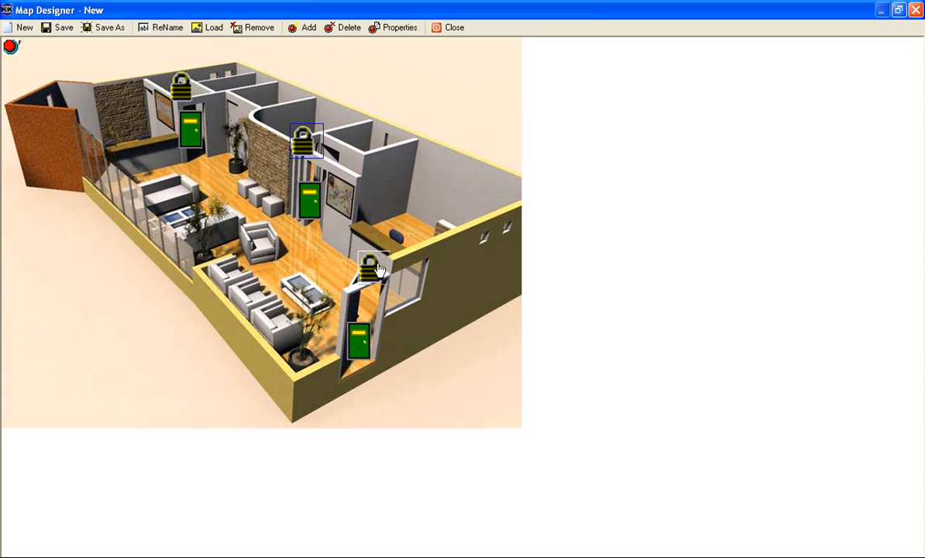
pyautogui.moveTo(371, 275); pyautogui.dragTo(346, 286)
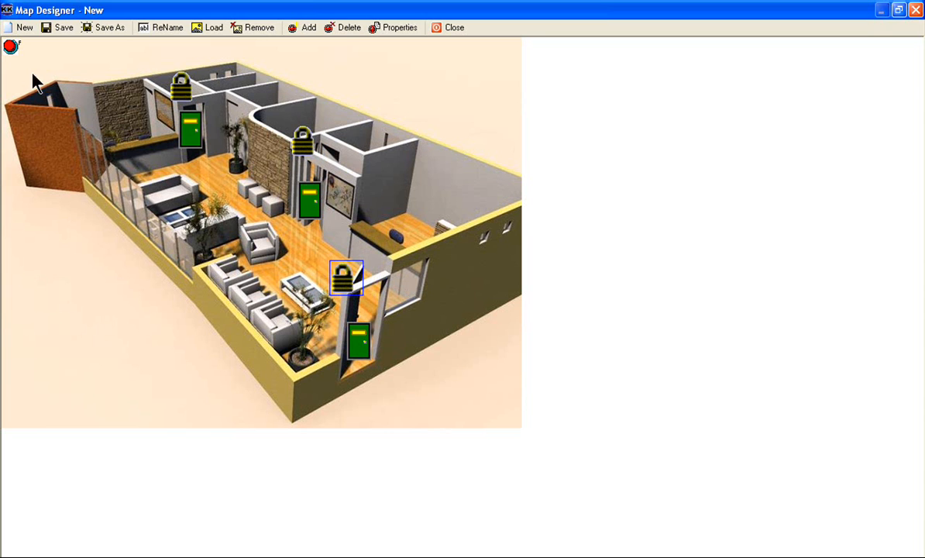
# - Place the two large round red icons, one beside the framed map on the wall and one at the counter near the front door
pyautogui.click(10, 48)
pyautogui.moveTo(10, 46); pyautogui.dragTo(207, 195)
pyautogui.moveTo(160, 170); pyautogui.dragTo(374, 194)
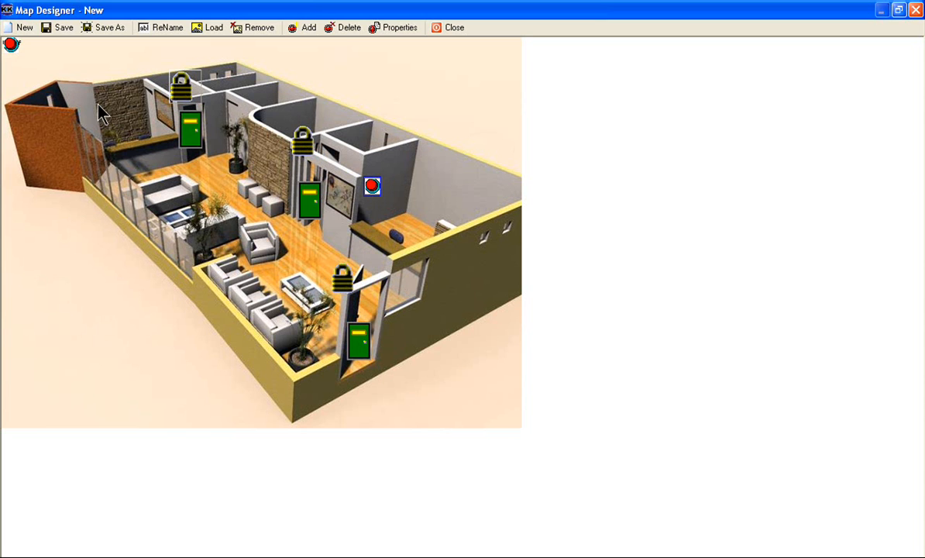
pyautogui.moveTo(12, 45); pyautogui.dragTo(363, 250)
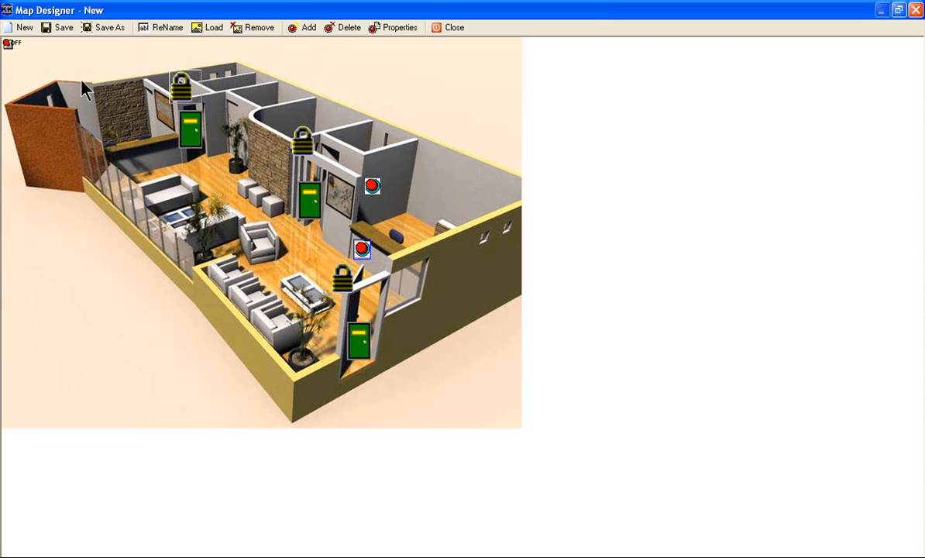
# - Place the two OFF icons, one on the rear stone wall and one on the far right office wall
pyautogui.click(10, 45)
pyautogui.moveTo(9, 45); pyautogui.dragTo(121, 109)
pyautogui.moveTo(9, 45); pyautogui.dragTo(248, 101)
pyautogui.moveTo(342, 140); pyautogui.dragTo(475, 196)
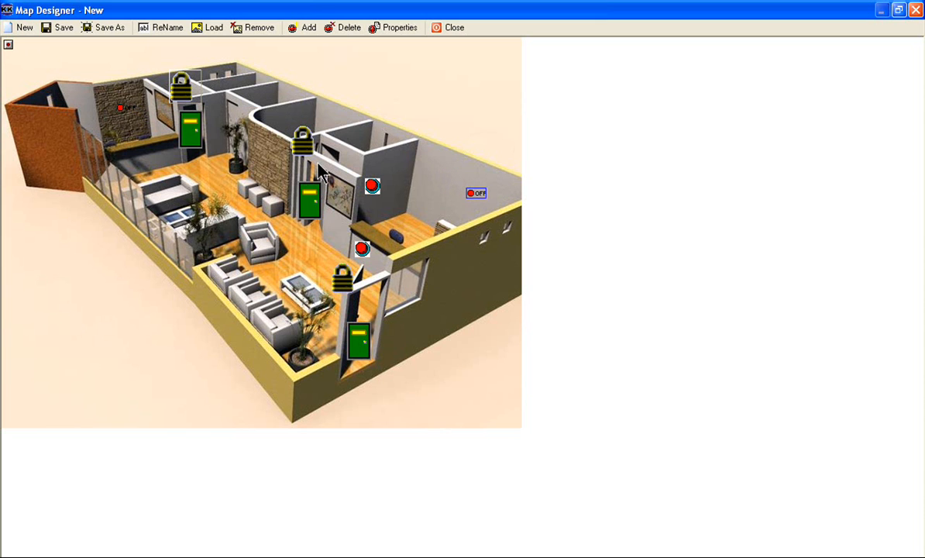
# - Place the two small square button icons, one on the middle stone wall and one on the right office's back wall
pyautogui.click(9, 47)
pyautogui.moveTo(9, 46); pyautogui.dragTo(272, 159)
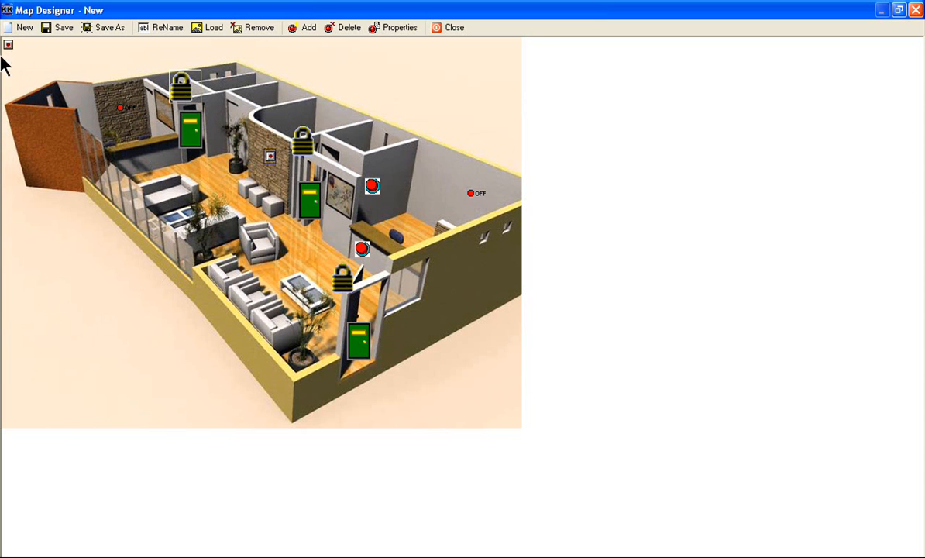
pyautogui.moveTo(9, 46); pyautogui.dragTo(434, 182)
# - Open the front door lock's component properties and select the Lock Closed (big) library icon for its Close status
pyautogui.click(342, 283)
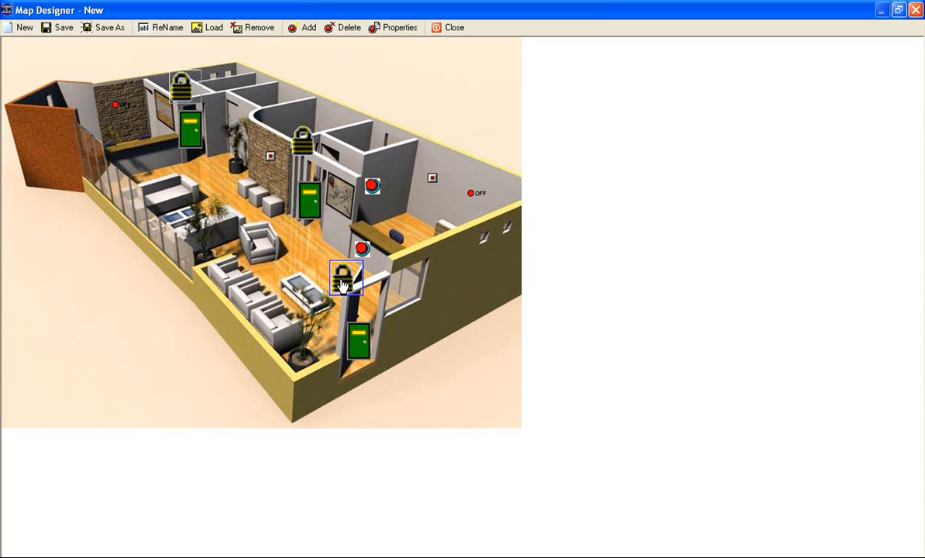
pyautogui.rightClick(342, 286)
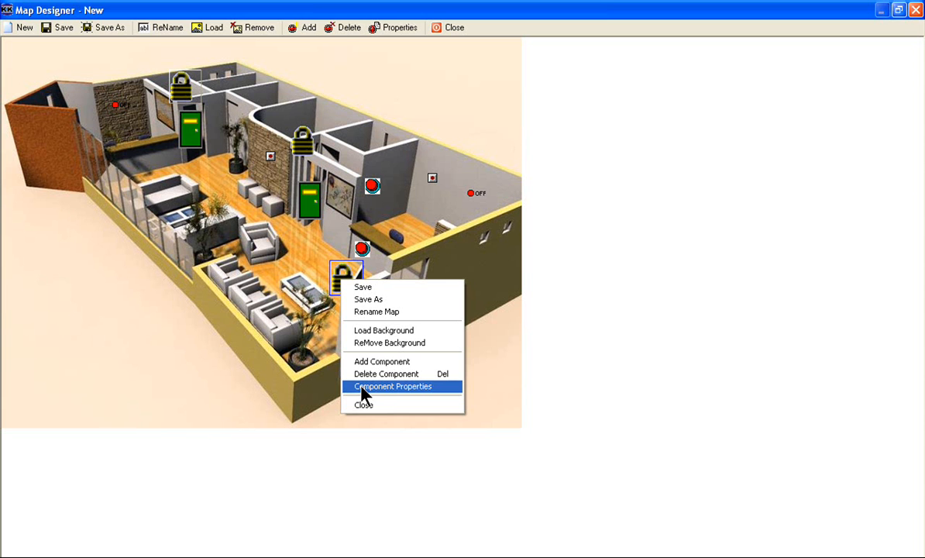
pyautogui.click(387, 386)
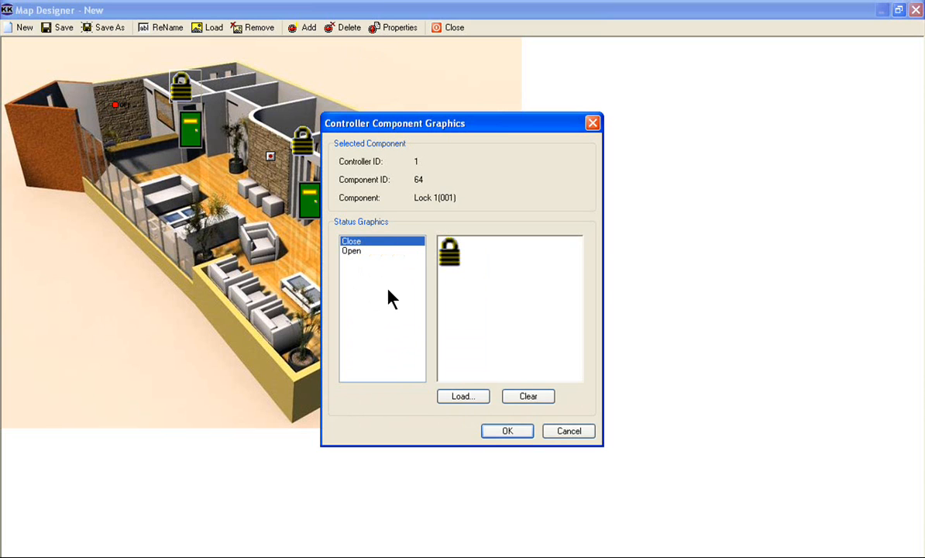
pyautogui.click(461, 397)
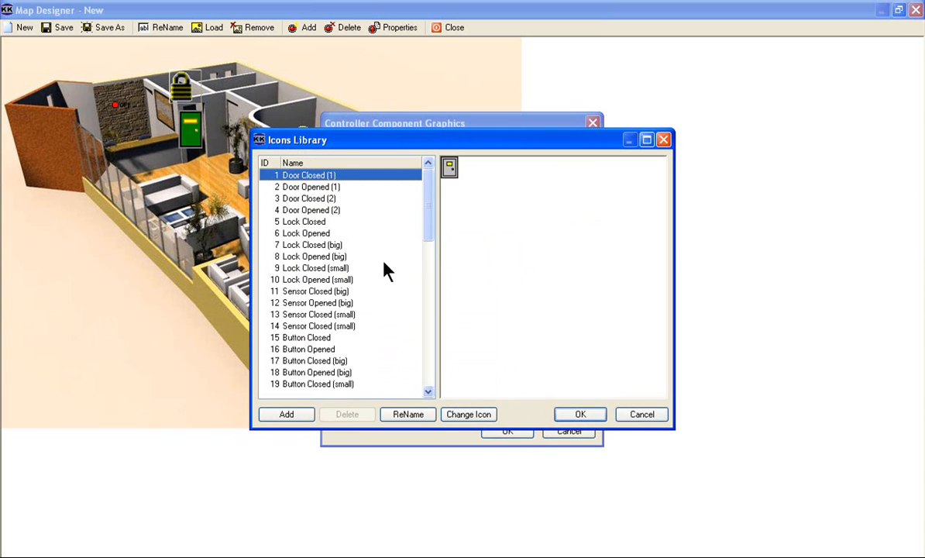
pyautogui.press('Down')
pyautogui.press('Down')
pyautogui.press('Down')
pyautogui.press('Down')
pyautogui.press('Down')
pyautogui.press('Down')
pyautogui.press('Down')
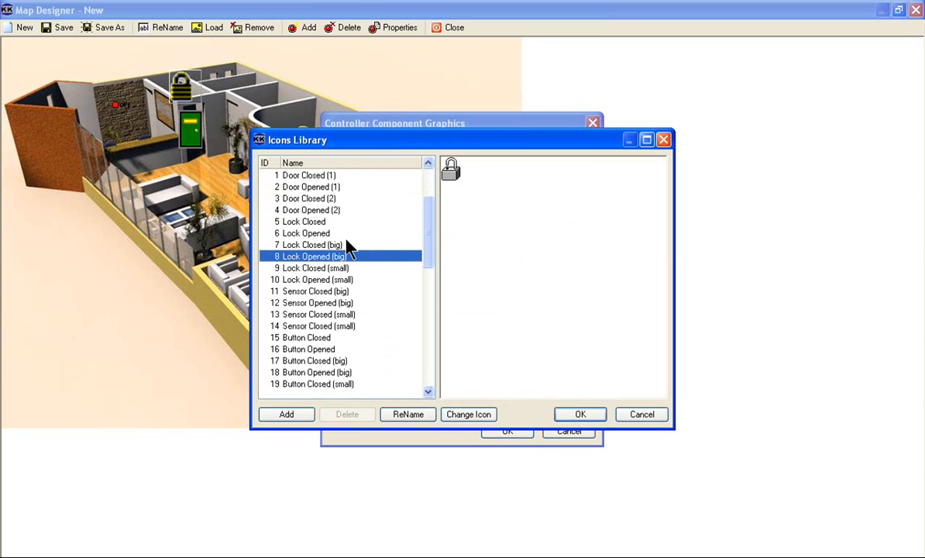
pyautogui.press('Up')
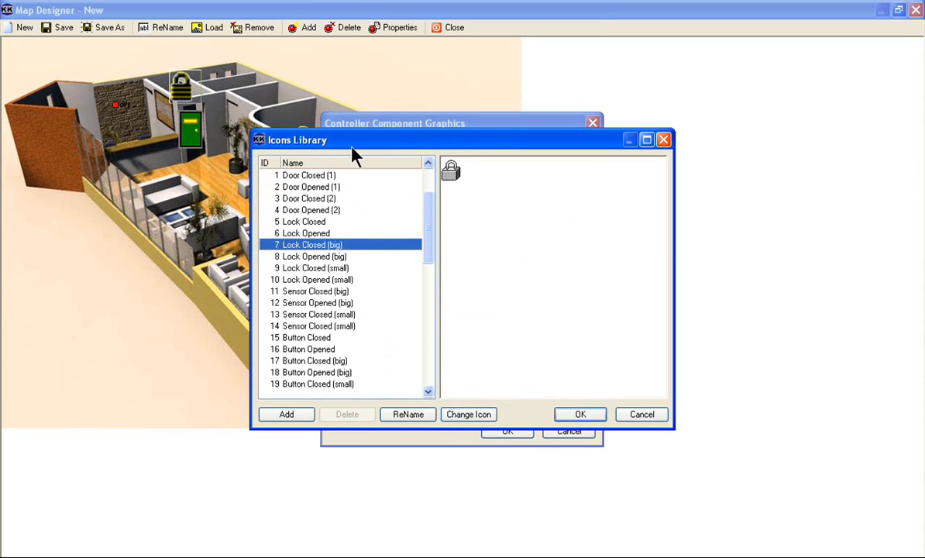
# - Move the Icons Library window lower, view the picture chooser for adding a new icon, and cancel it
pyautogui.moveTo(351, 144); pyautogui.dragTo(341, 206)
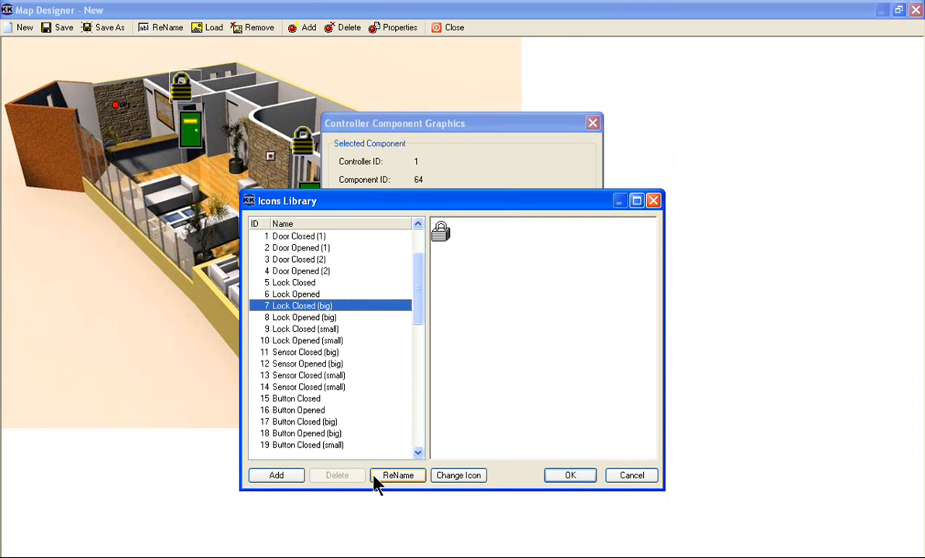
pyautogui.click(290, 478)
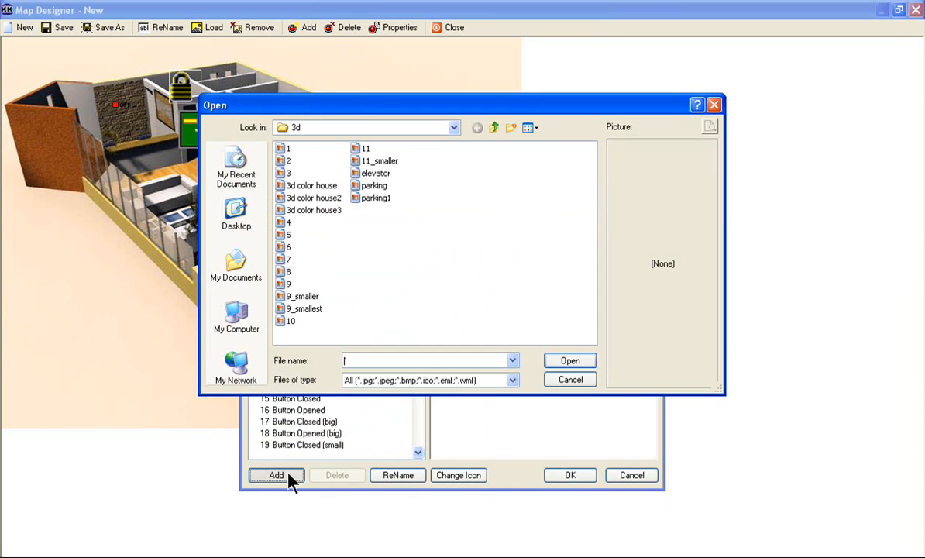
pyautogui.click(571, 381)
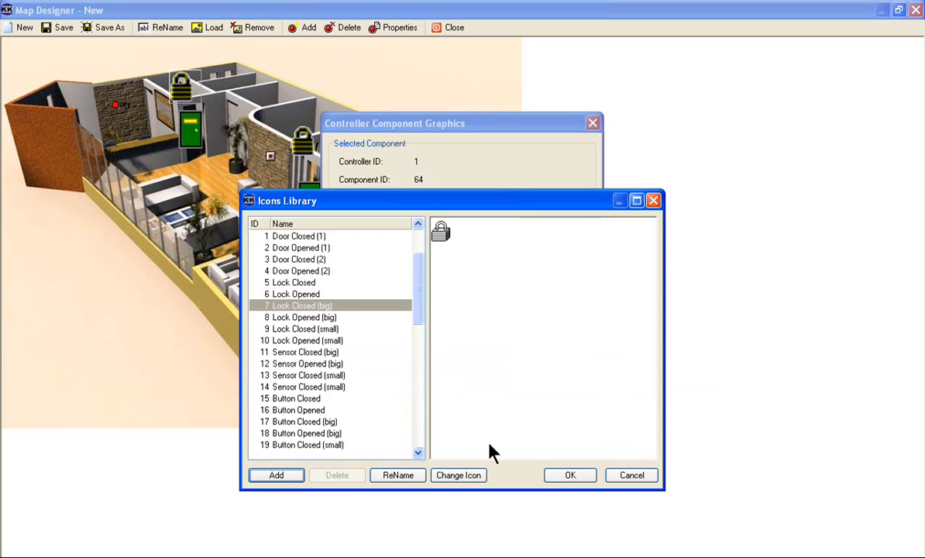
# - View the picture chooser for replacing the Lock Closed (big) icon, cancel it, and apply that library icon to the lock's Close status
pyautogui.click(460, 478)
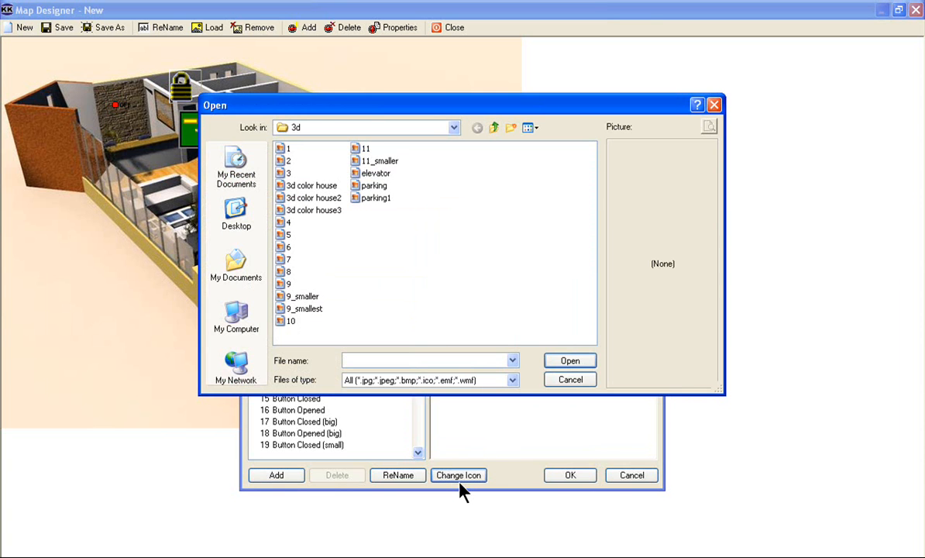
pyautogui.click(563, 381)
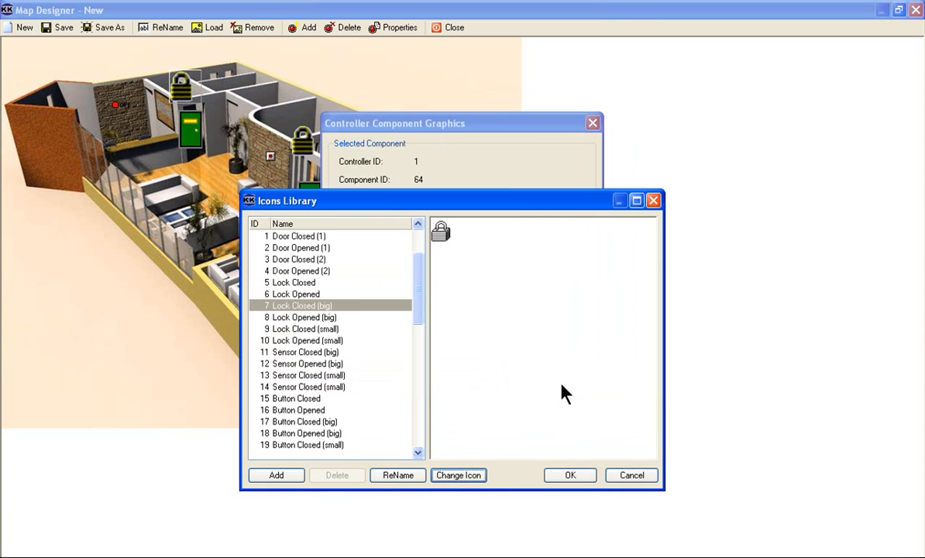
pyautogui.click(357, 311)
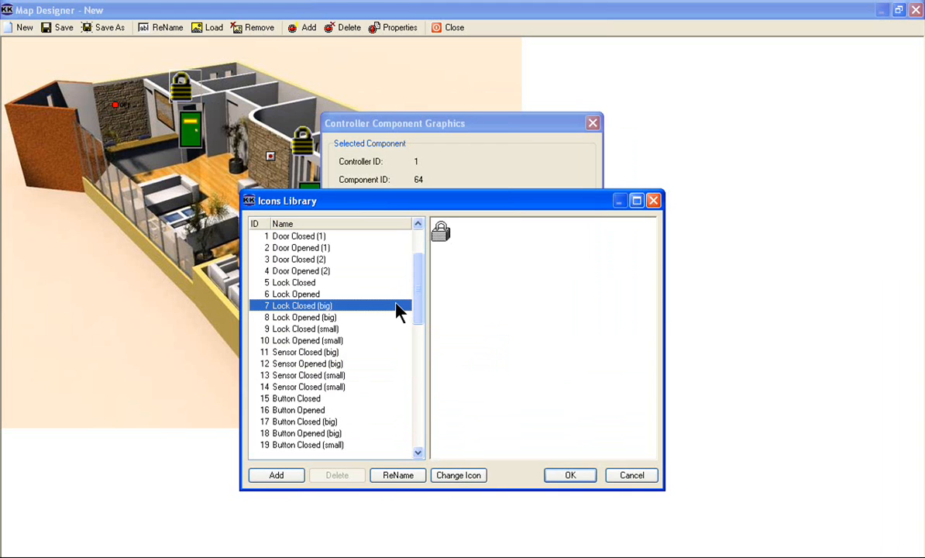
pyautogui.click(559, 477)
# - Assign the Lock Opened (big) library icon to the Open status of Lock 1(001) and confirm the component graphics
pyautogui.click(350, 252)
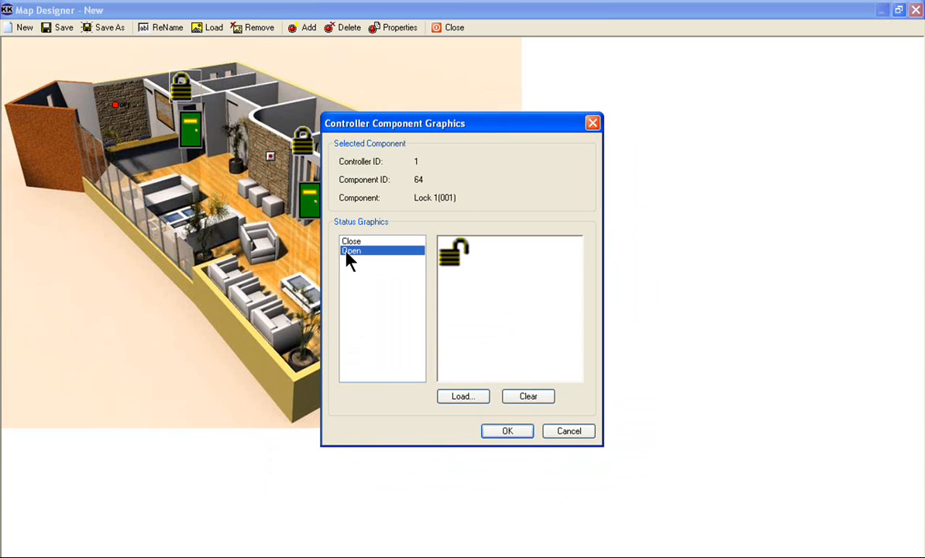
pyautogui.click(449, 398)
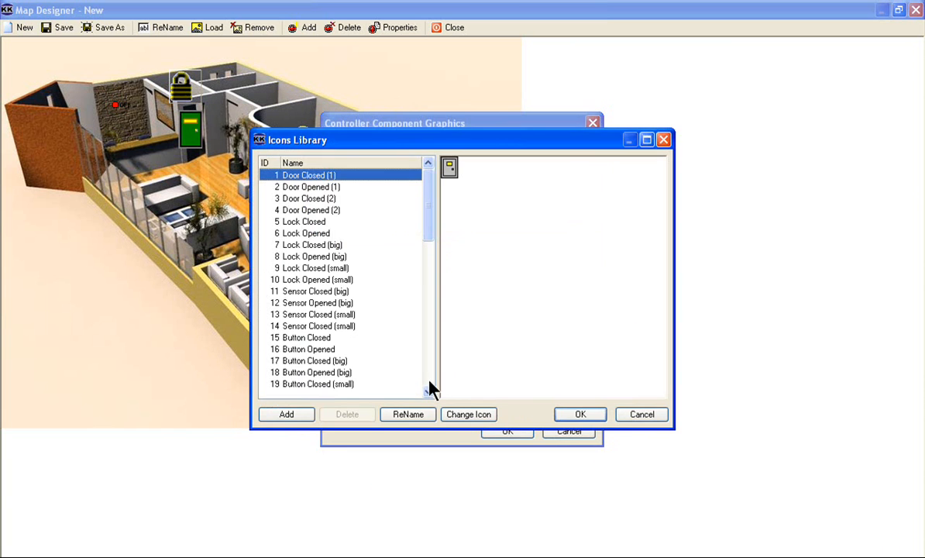
pyautogui.click(316, 256)
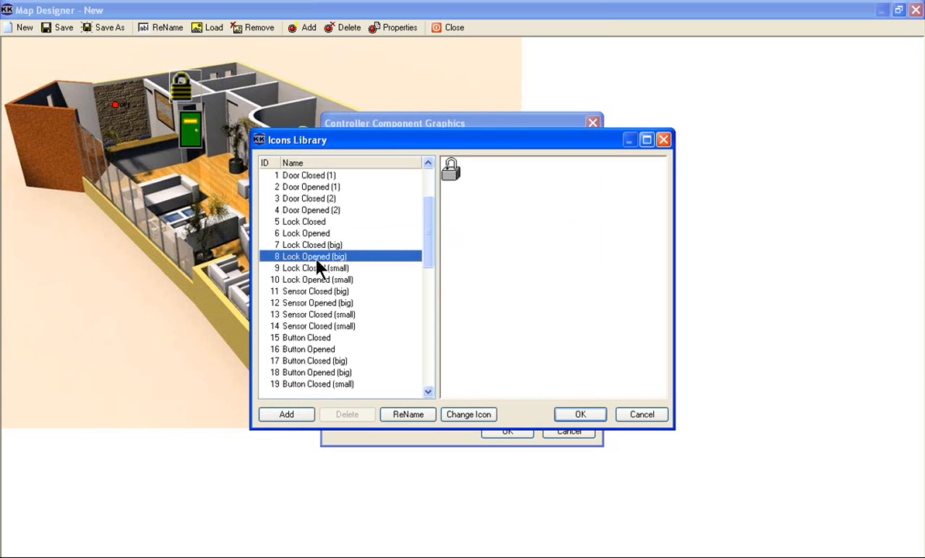
pyautogui.click(585, 412)
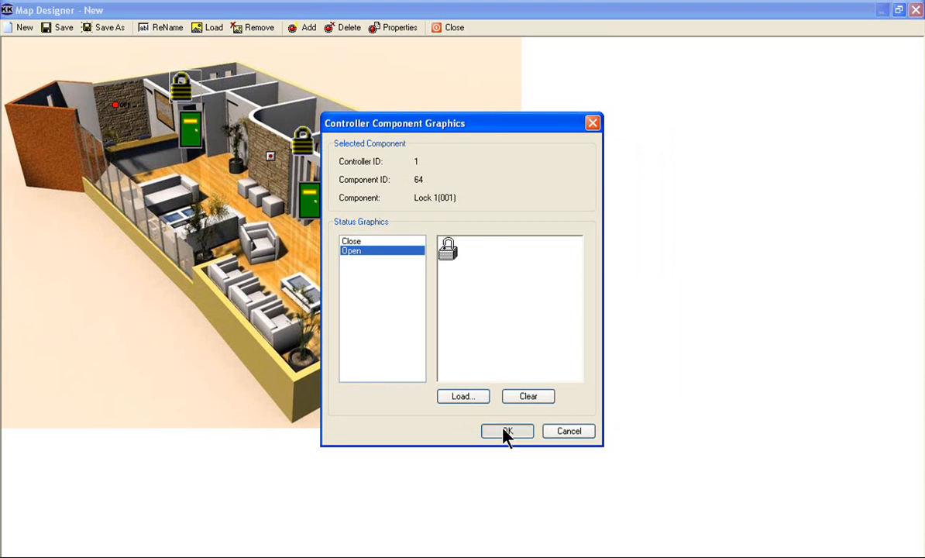
pyautogui.click(505, 432)
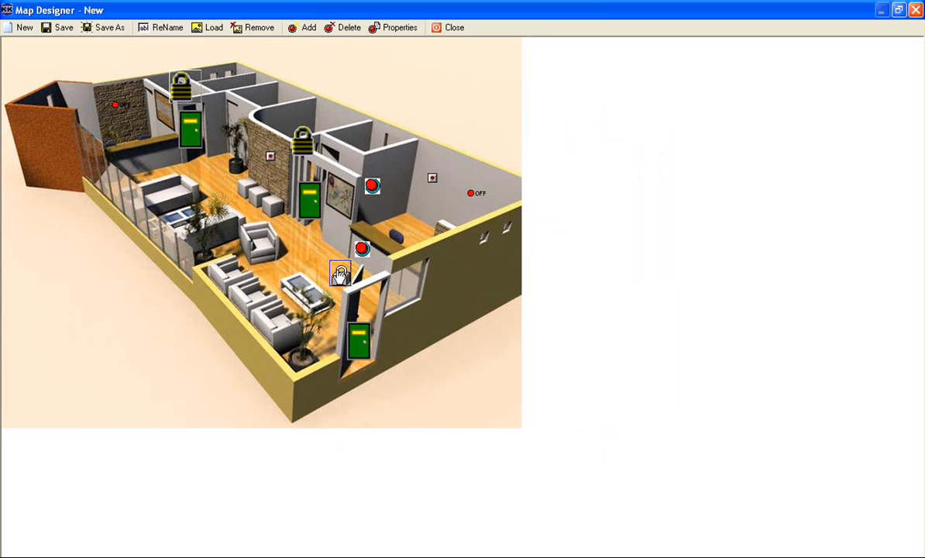
# - Add Aux output 3(001) from controller 1 to the map and place its icon on the lobby floor beside the coffee table
pyautogui.click(304, 28)
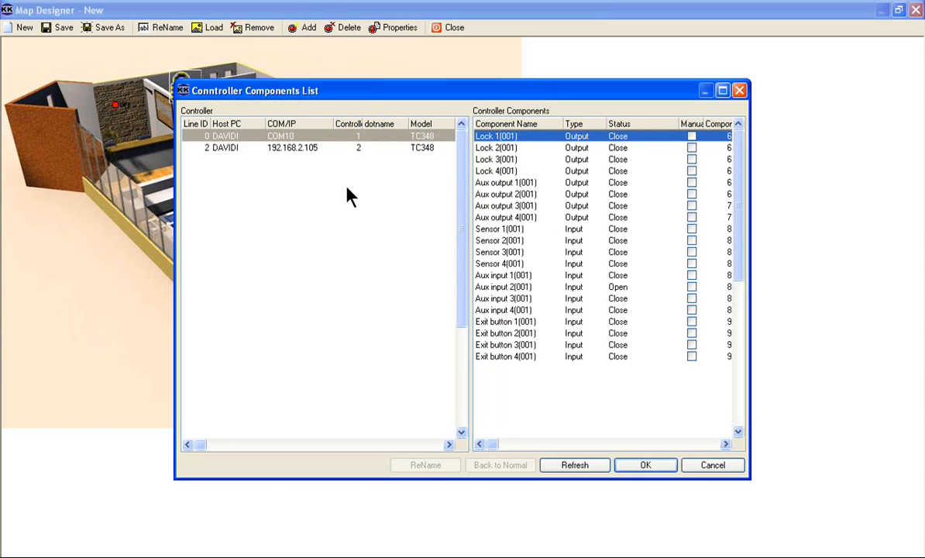
pyautogui.click(501, 207)
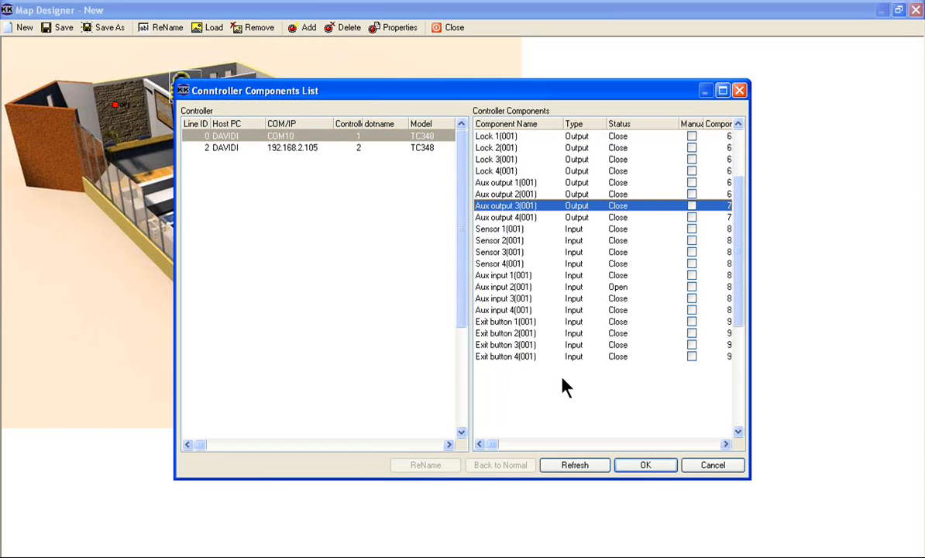
pyautogui.click(653, 468)
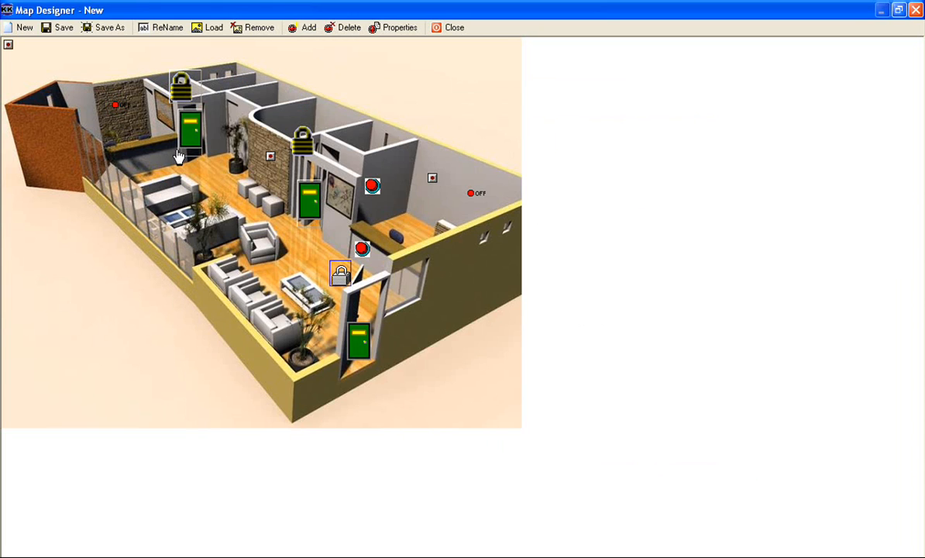
pyautogui.moveTo(8, 44); pyautogui.dragTo(293, 286)
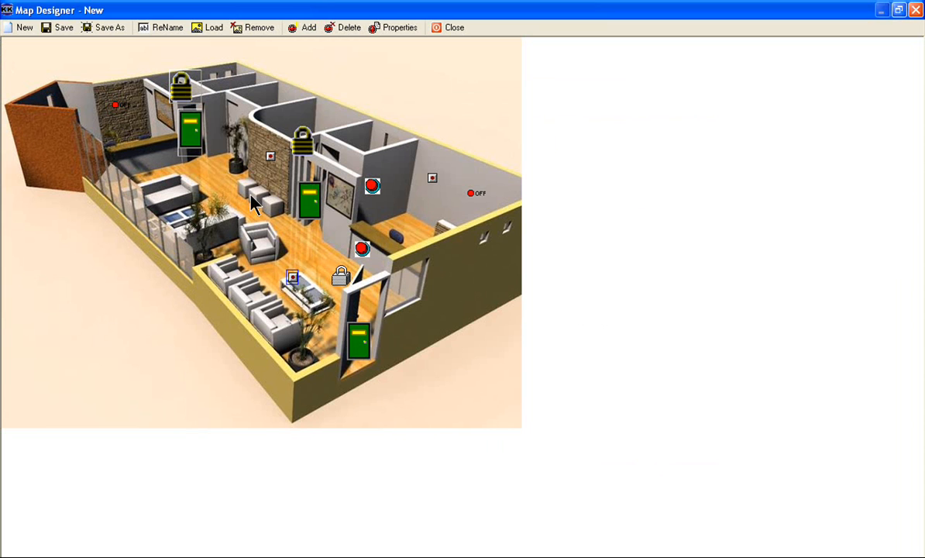
# - Open the graphics properties of Aux output 3(001) and assign the No Fire library icon to its Close status
pyautogui.click(383, 31)
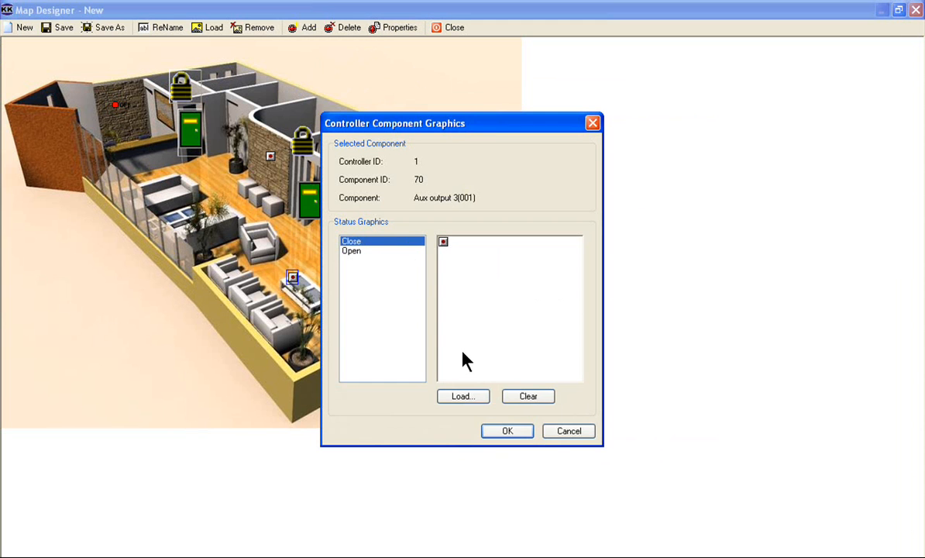
pyautogui.click(473, 398)
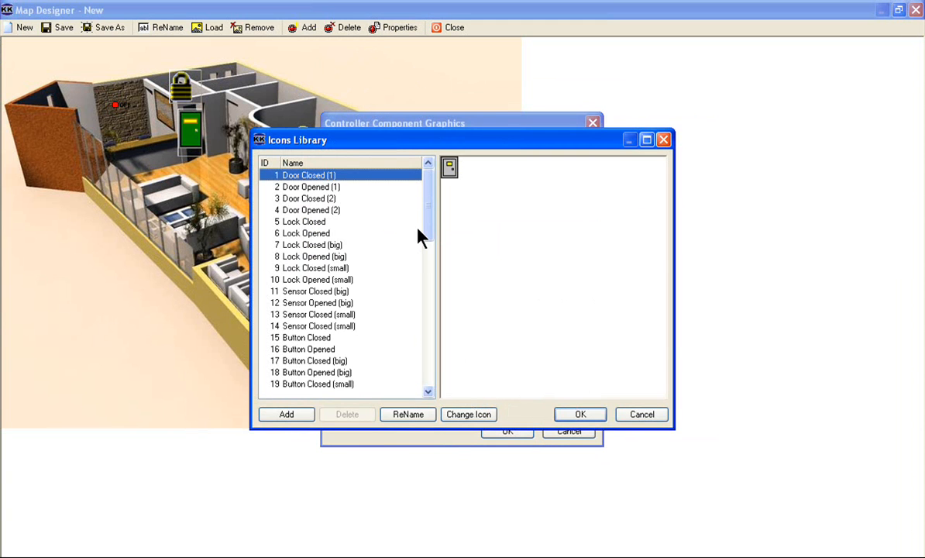
pyautogui.moveTo(425, 217); pyautogui.dragTo(427, 344)
pyautogui.click(403, 338)
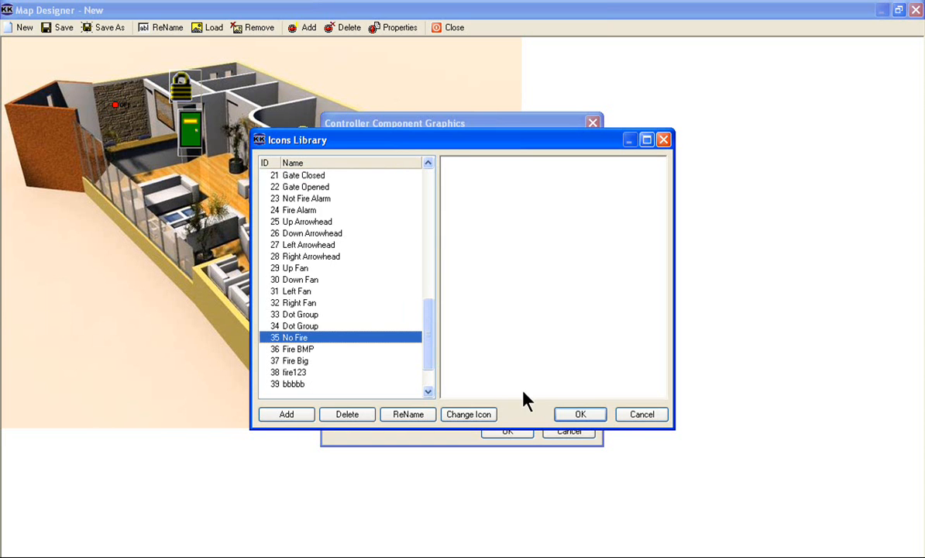
pyautogui.click(565, 421)
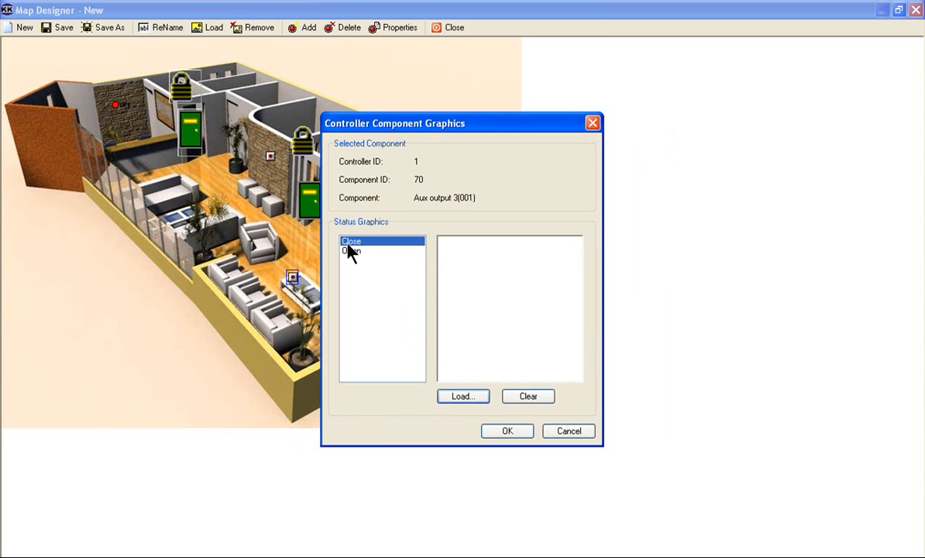
# - Assign the Fire Big library icon to the Open status of Aux output 3(001) and confirm the component graphics
pyautogui.click(352, 252)
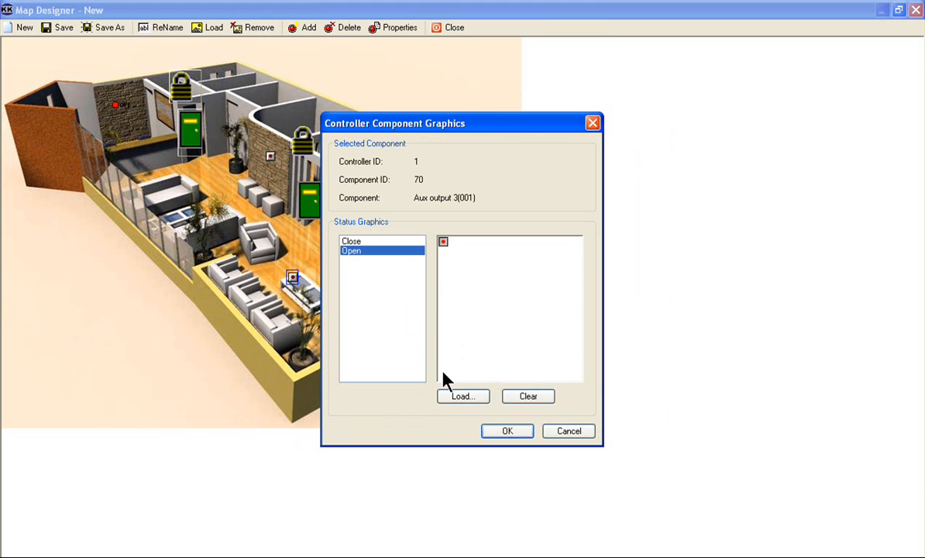
pyautogui.click(352, 242)
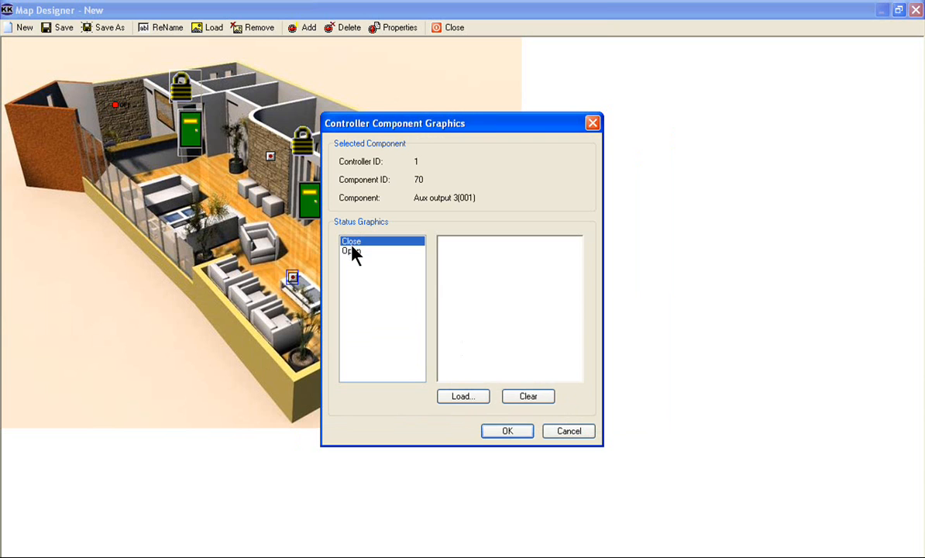
pyautogui.click(353, 251)
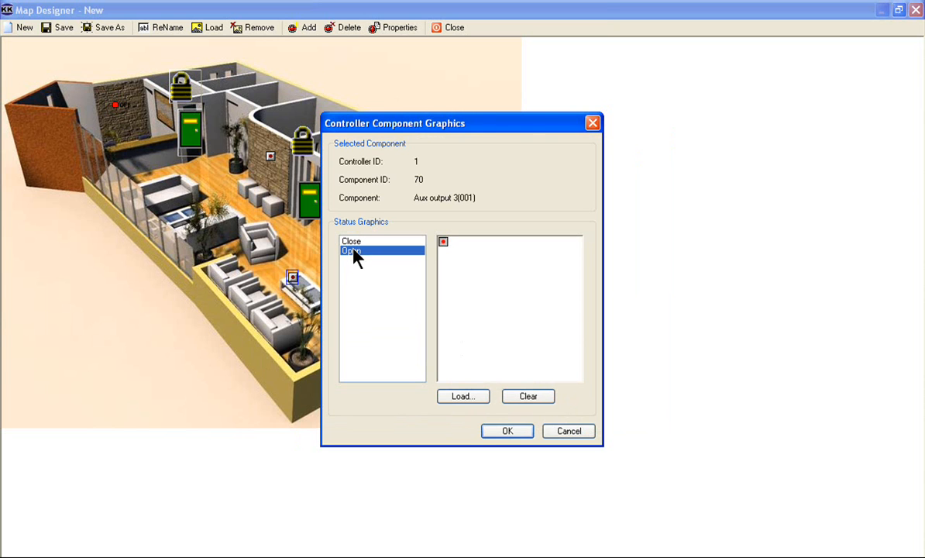
pyautogui.click(453, 397)
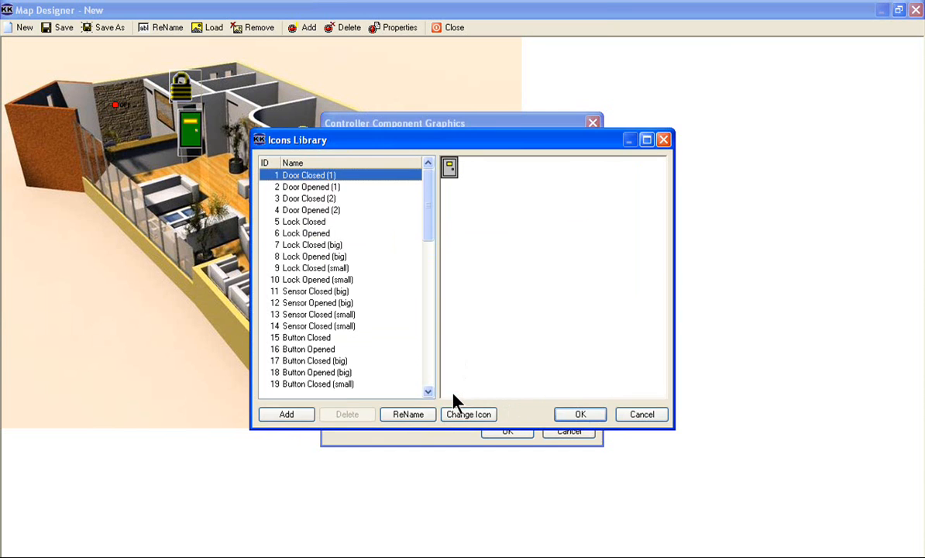
pyautogui.moveTo(428, 219); pyautogui.dragTo(422, 404)
pyautogui.click(333, 383)
pyautogui.click(297, 351)
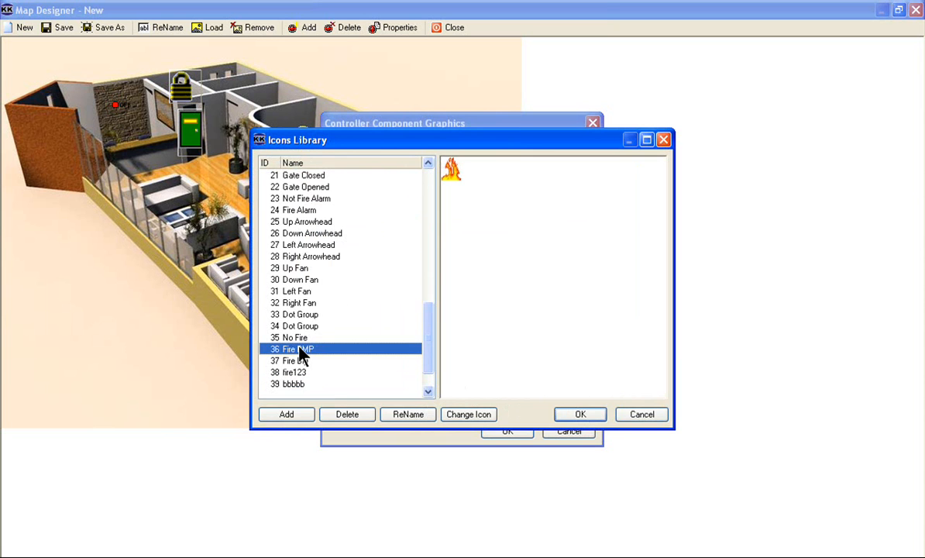
pyautogui.click(298, 361)
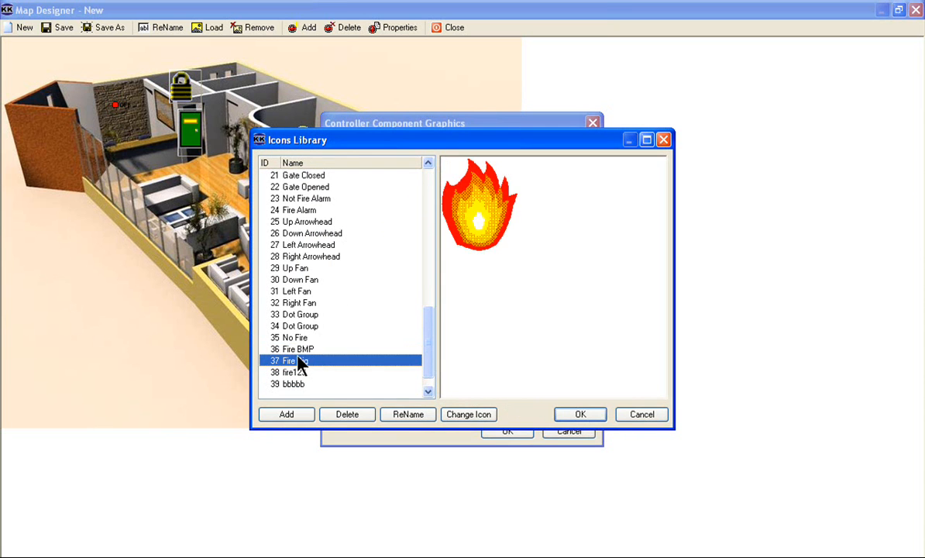
pyautogui.click(581, 414)
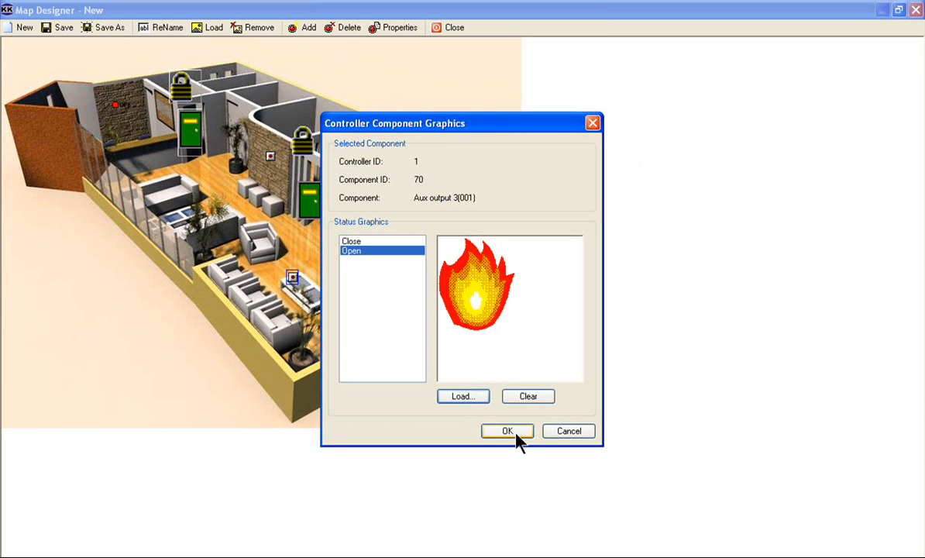
pyautogui.click(479, 399)
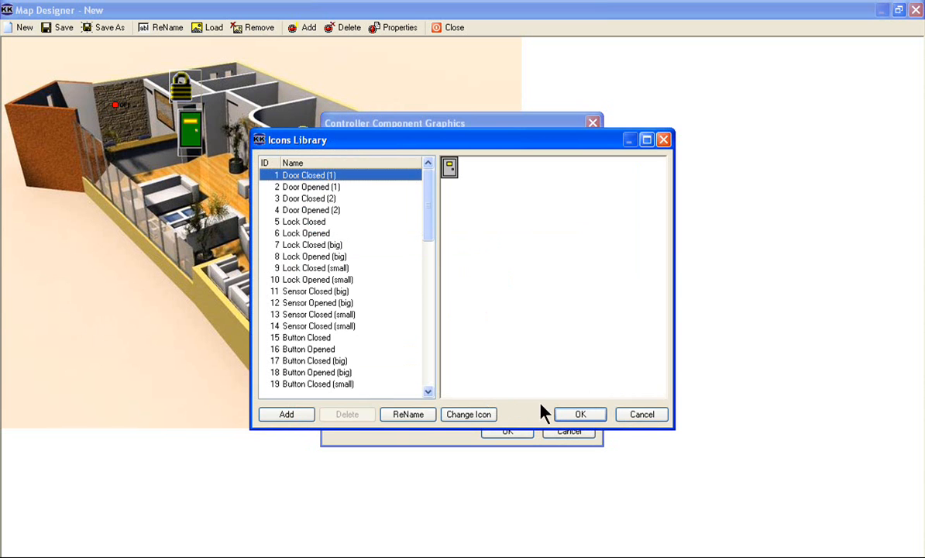
pyautogui.click(641, 415)
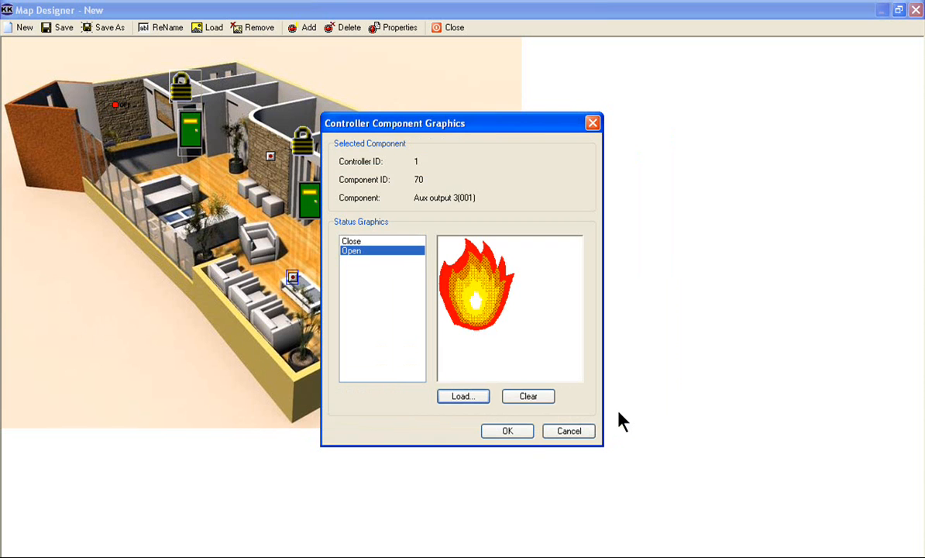
pyautogui.click(514, 432)
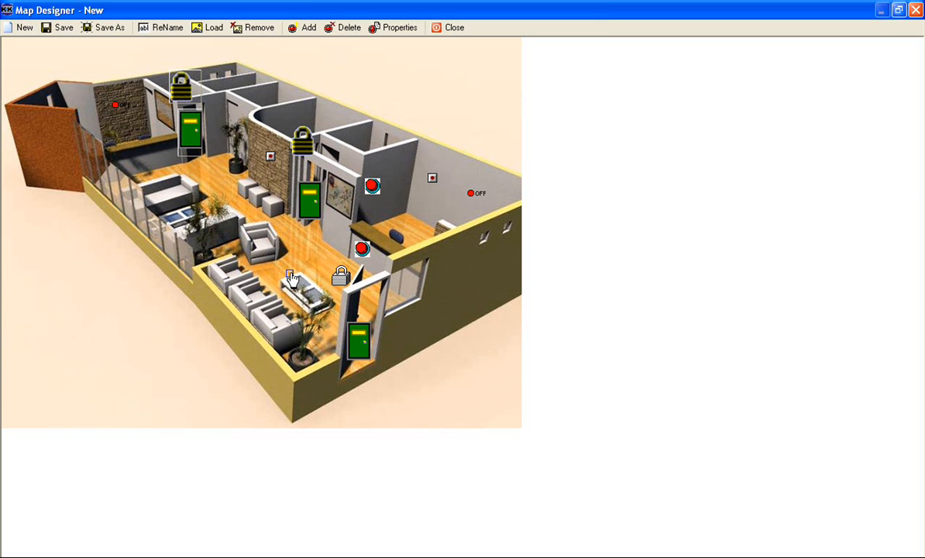
# - Save the map under the picture name NY Head Office Lobby with picture ID 6
pyautogui.click(60, 29)
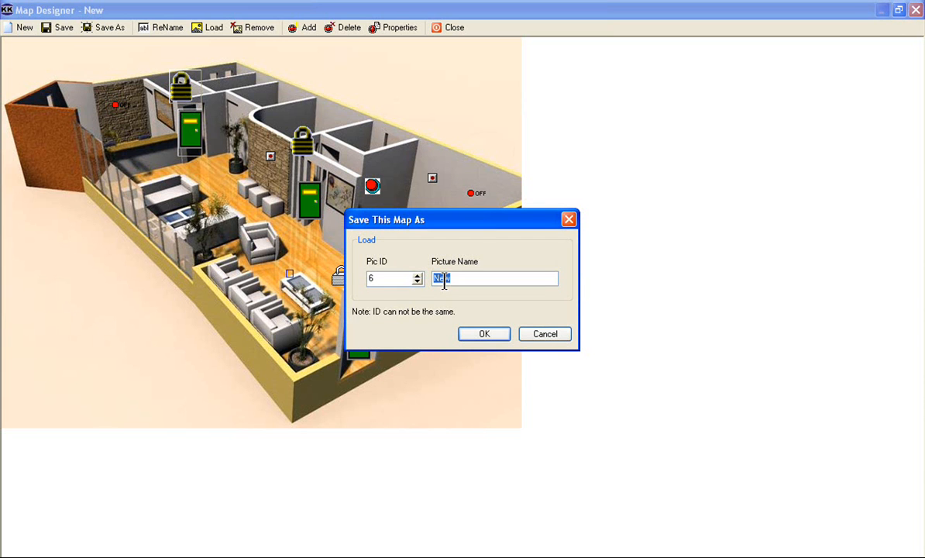
pyautogui.write('NY Head Office Lobby')
pyautogui.click(482, 334)
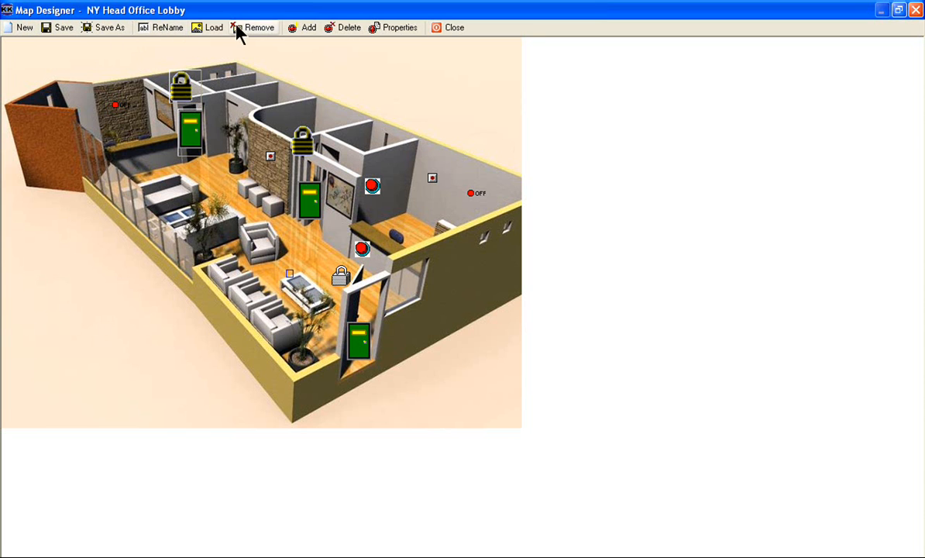
# - View the component commands available for the front door lock, and close the map design with its changes saved
pyautogui.click(302, 140)
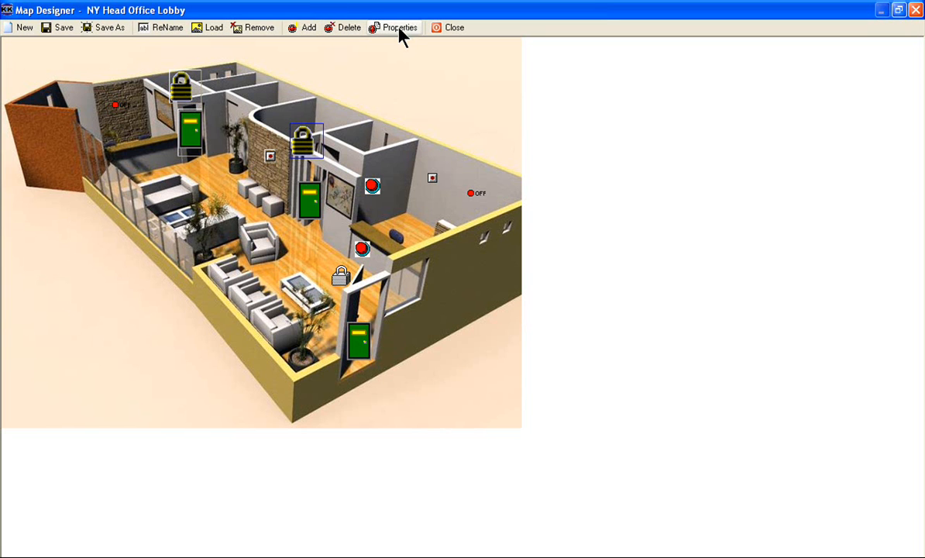
pyautogui.rightClick(341, 276)
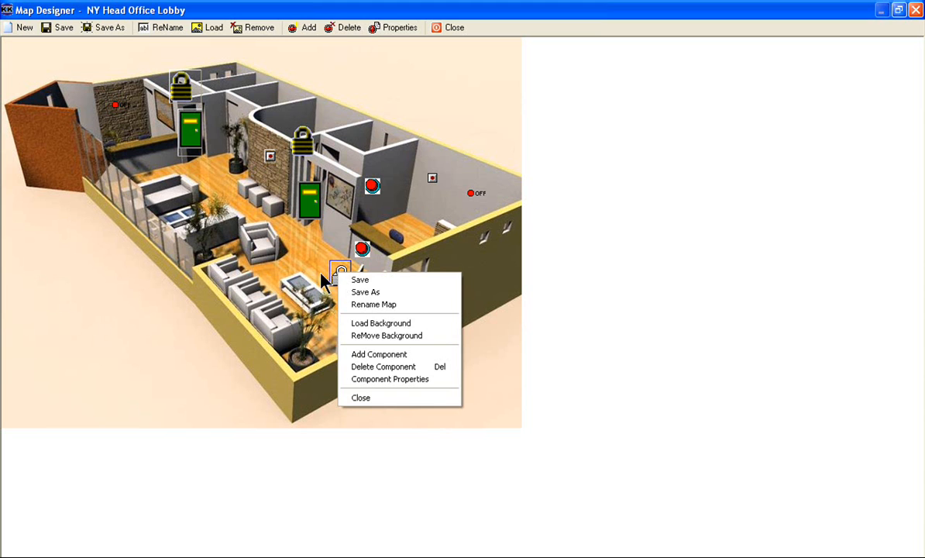
pyautogui.click(310, 274)
pyautogui.click(447, 27)
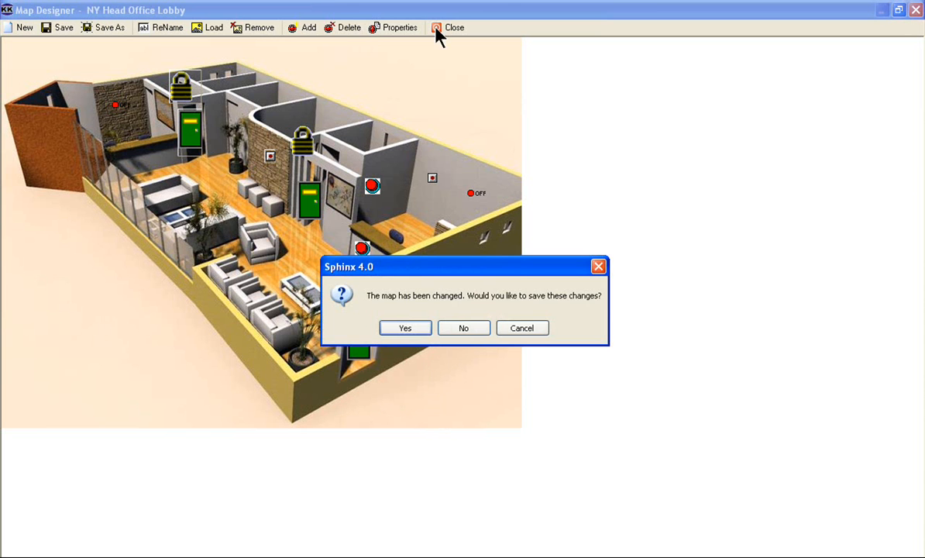
pyautogui.click(397, 327)
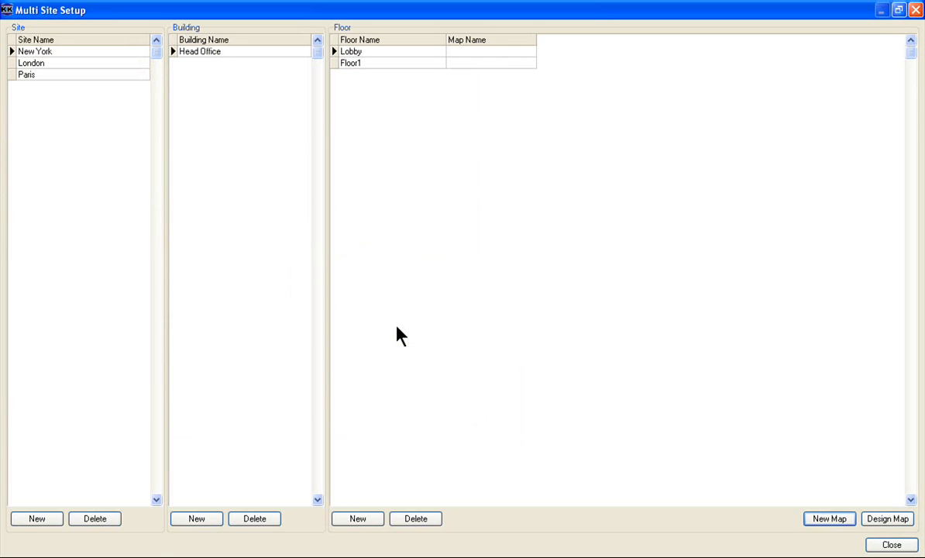
# - Assign the last-listed NY Head Office Lobby map to New York's Lobby floor and close the multi-site setup
pyautogui.click(532, 51)
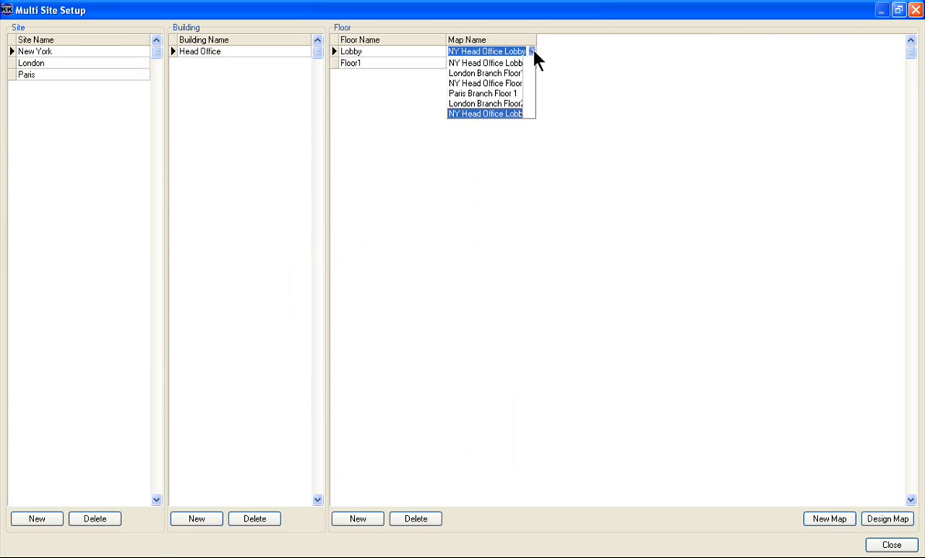
pyautogui.click(491, 113)
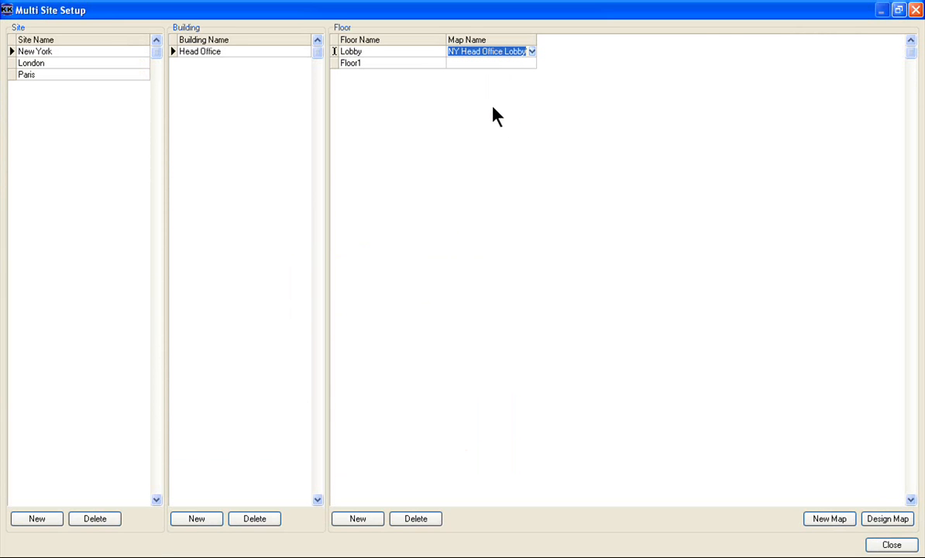
pyautogui.click(892, 545)
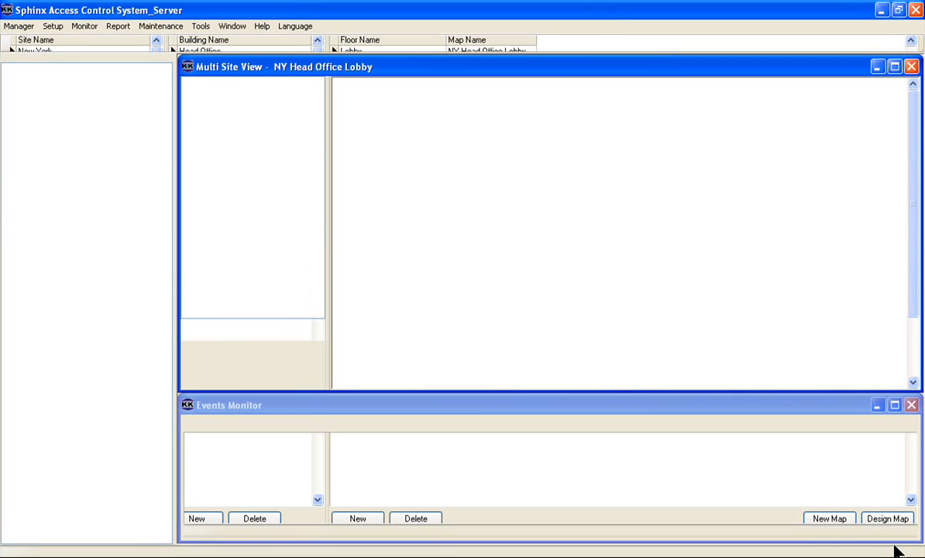